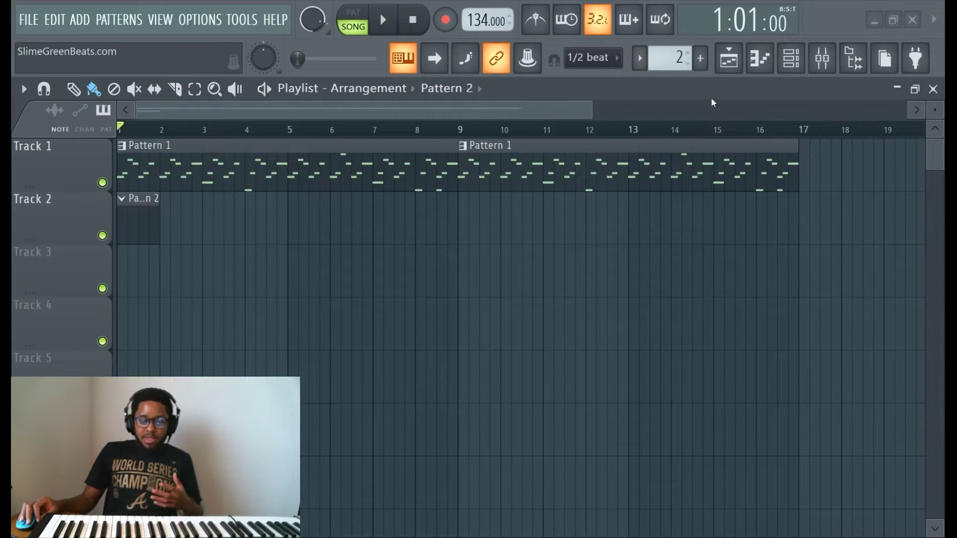
Open the Mixer showing the Melody channel's Fruity parametric EQ 2.
click(823, 59)
On the Melody EQ, cut band 1 fully near 115Hz and dip band 2 around 152Hz.
click(793, 139)
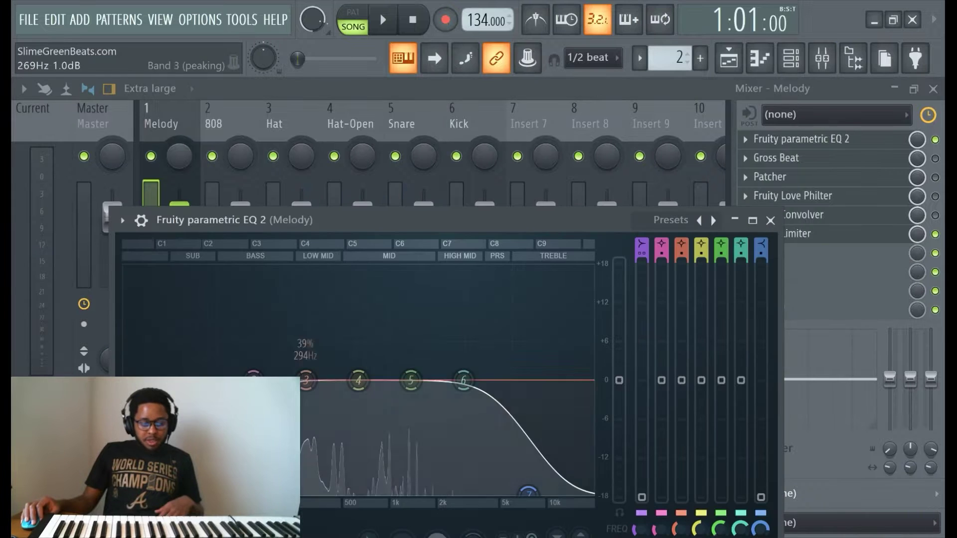
drag(382, 221, 587, 110)
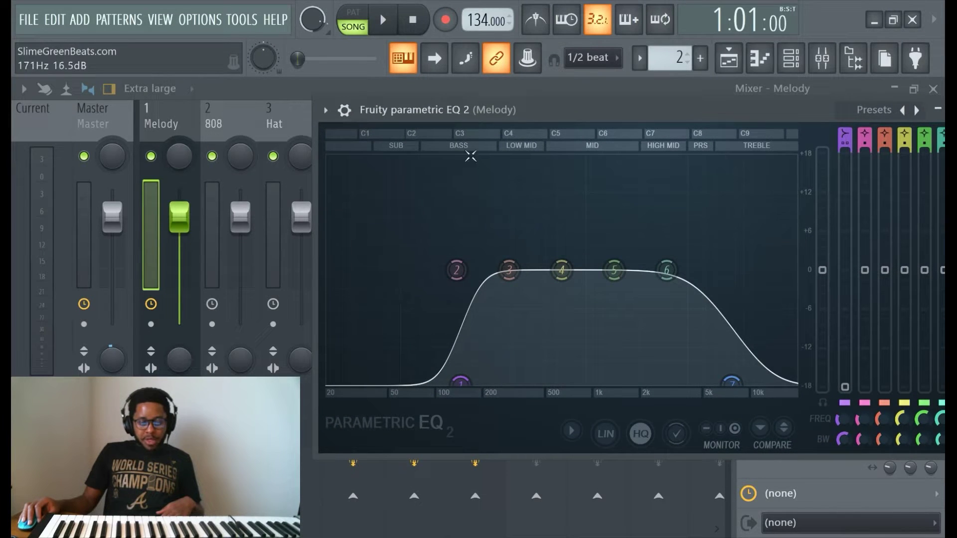
drag(571, 108, 546, 174)
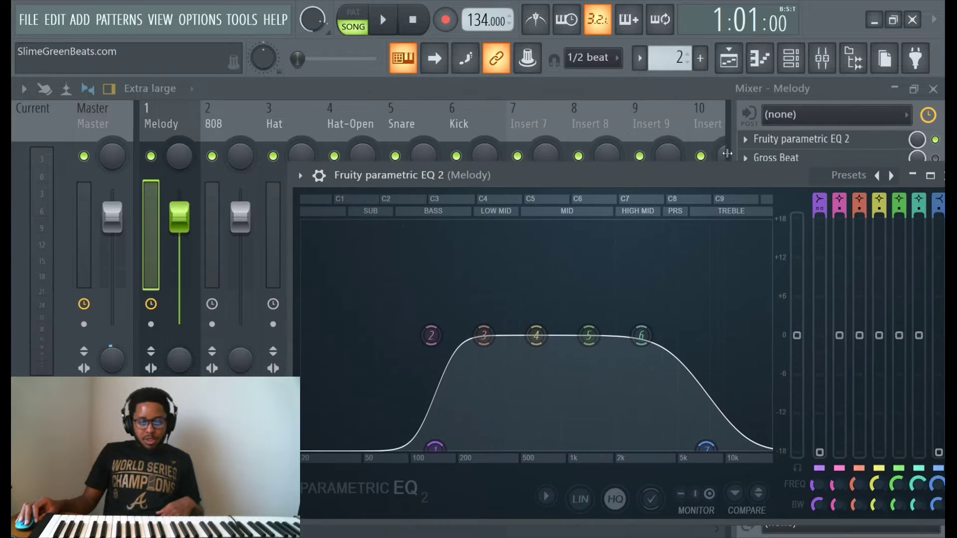
drag(436, 447, 413, 448)
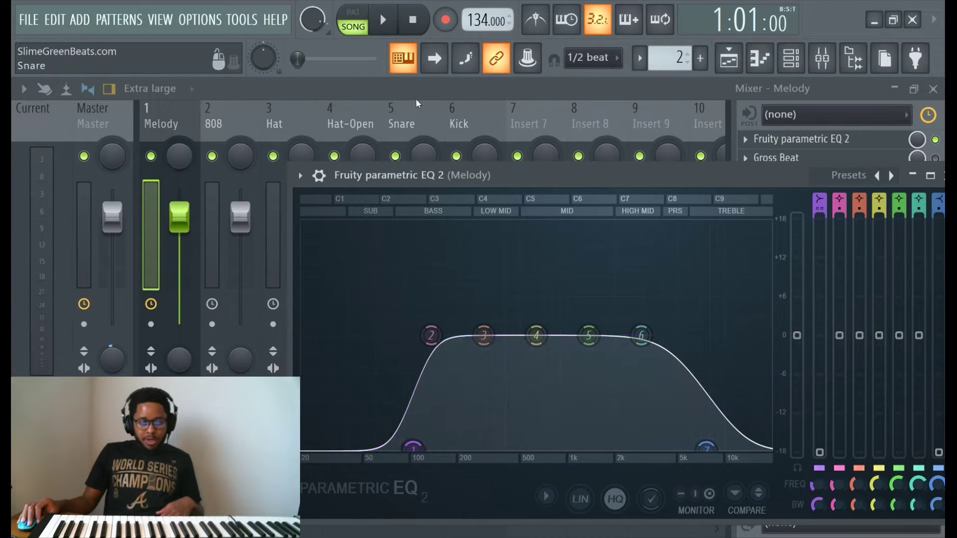
click(383, 20)
mouse_move(420, 447)
mouse_down()
mouse_move(392, 446)
mouse_move(419, 446)
mouse_move(427, 299)
mouse_move(421, 447)
mouse_up()
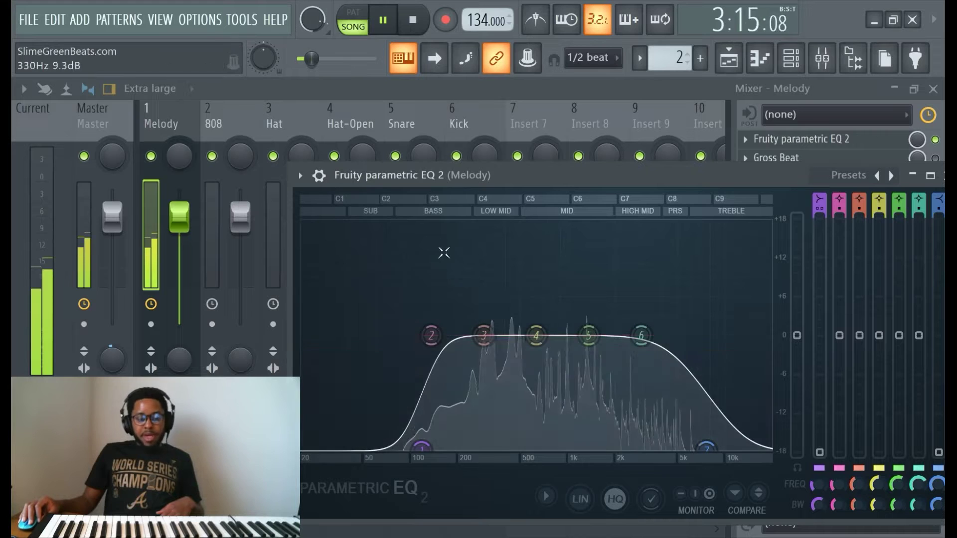
mouse_move(431, 335)
mouse_down()
mouse_move(436, 374)
mouse_move(447, 343)
mouse_up()
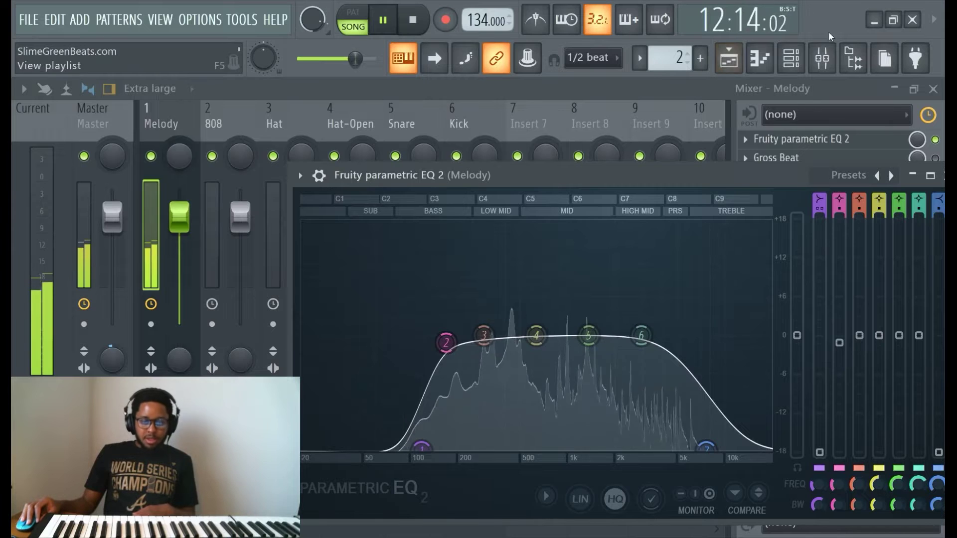
click(729, 58)
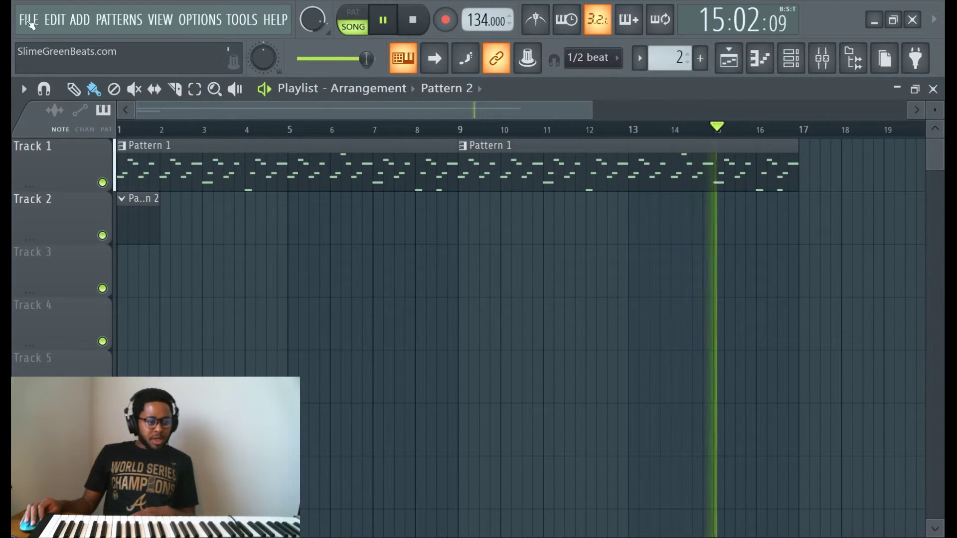
Add a FLEX instrument channel and reposition its window.
click(118, 20)
mouse_move(87, 29)
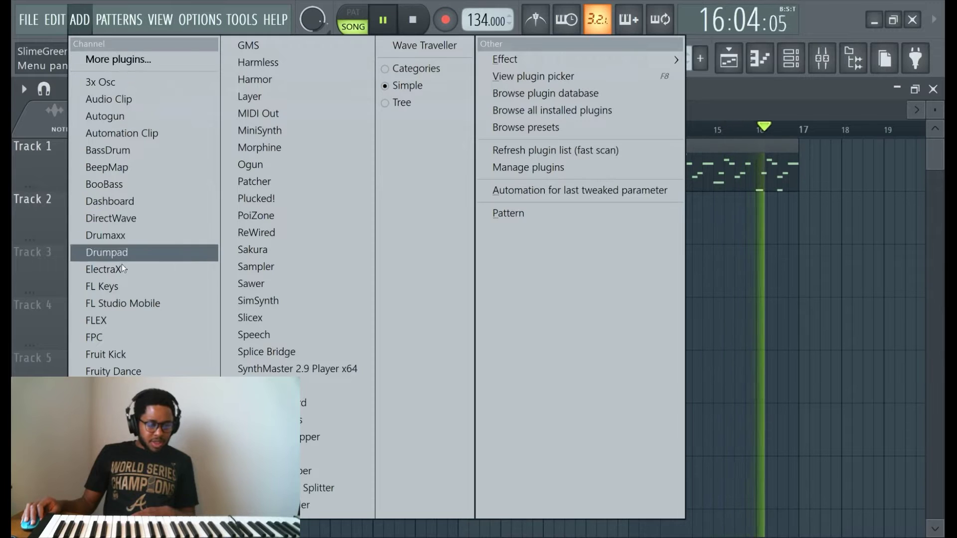
click(108, 319)
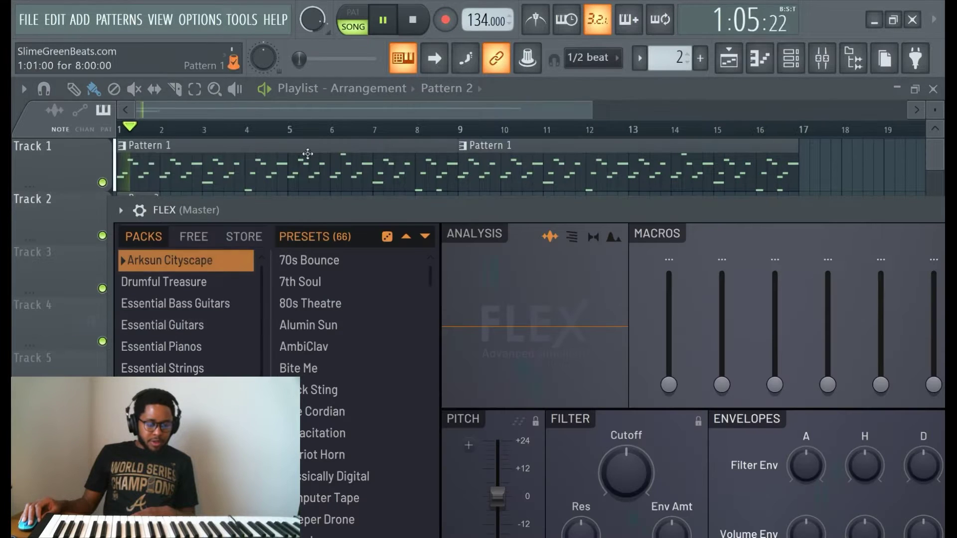
drag(345, 203, 537, 100)
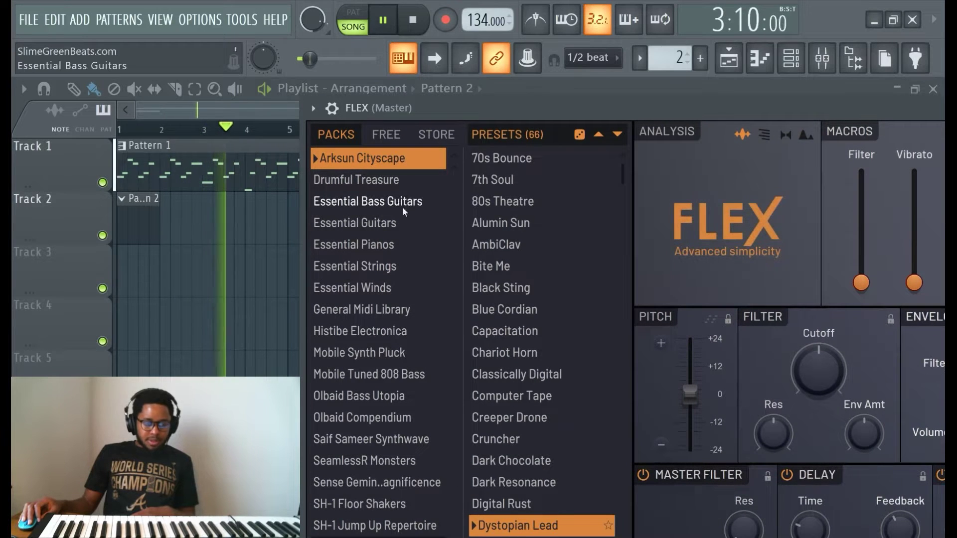
In Essential Bass Guitars, audition Cutting Edge and Deeper Purple presets, loading Deeper Purple Picked.
click(385, 205)
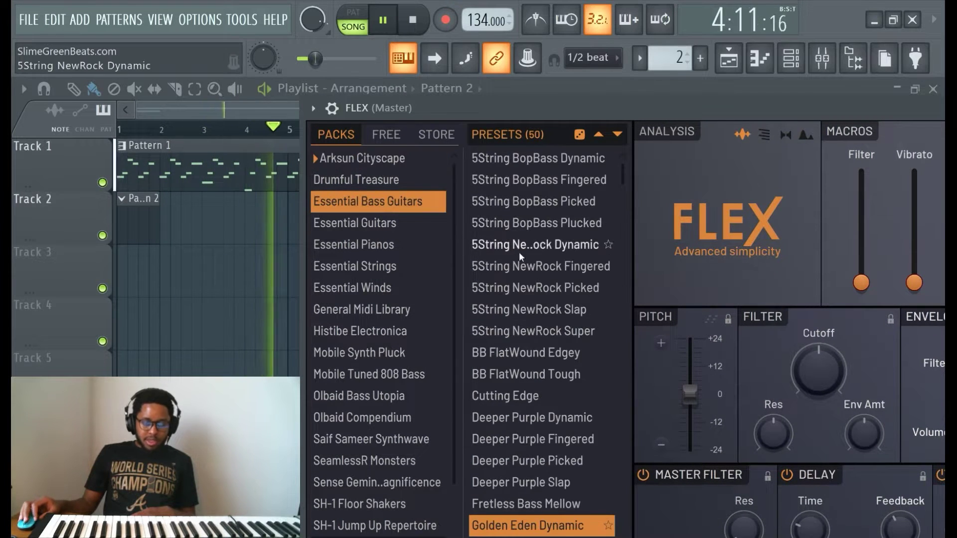
scroll(543, 269, down, 7)
scroll(558, 265, down, 2)
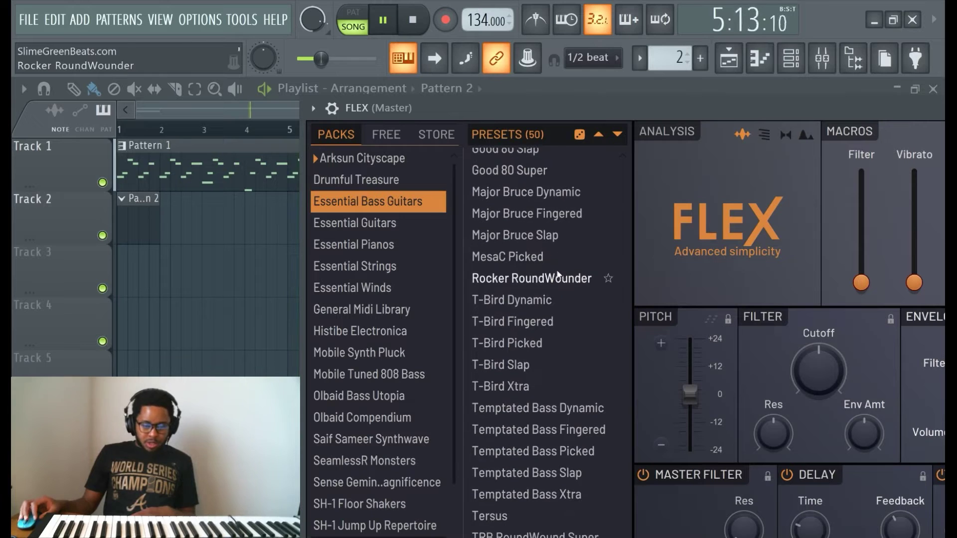
scroll(554, 286, up, 6)
scroll(552, 286, up, 3)
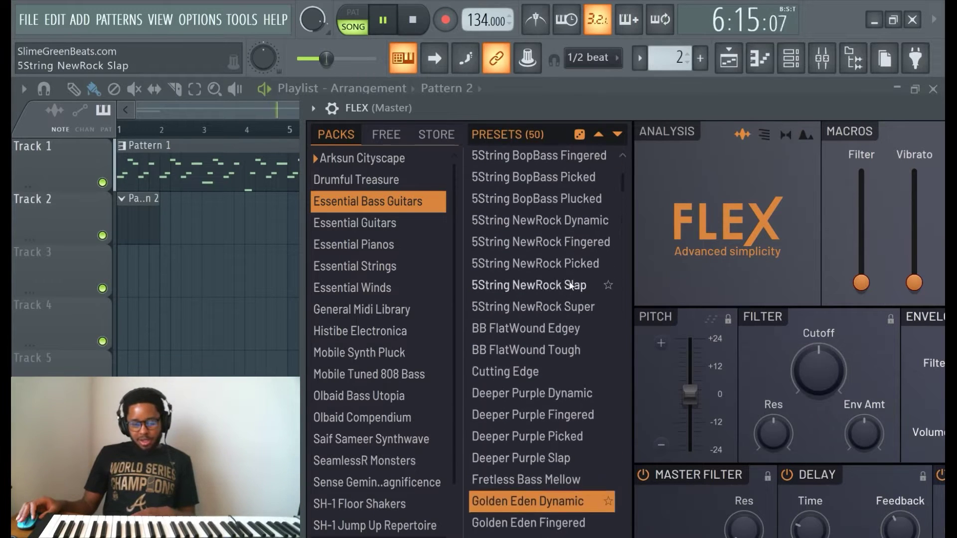
scroll(553, 281, down, 2)
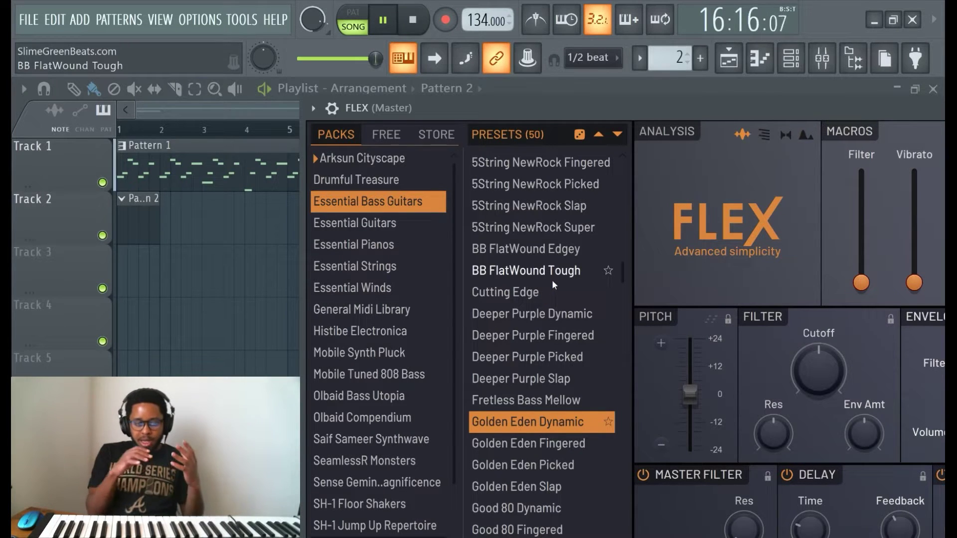
click(552, 294)
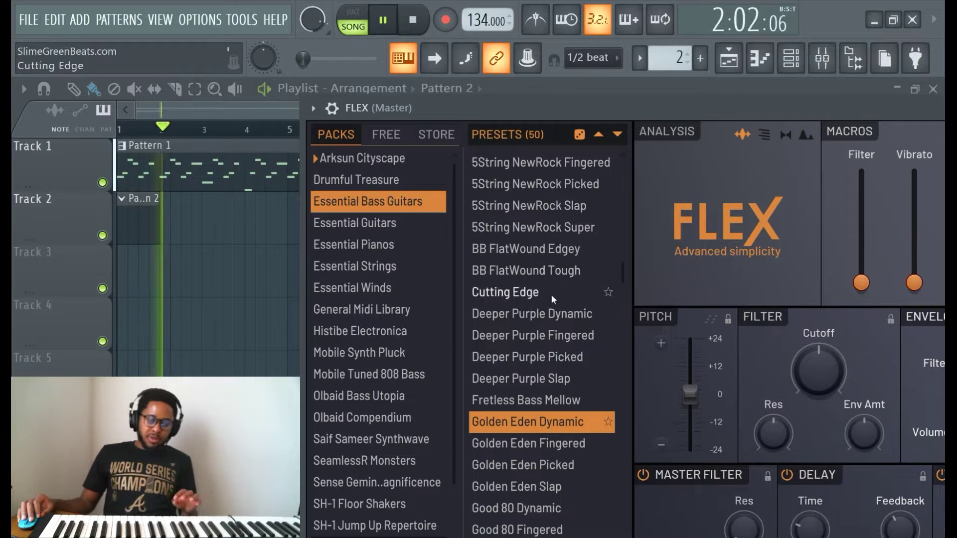
click(528, 314)
click(499, 362)
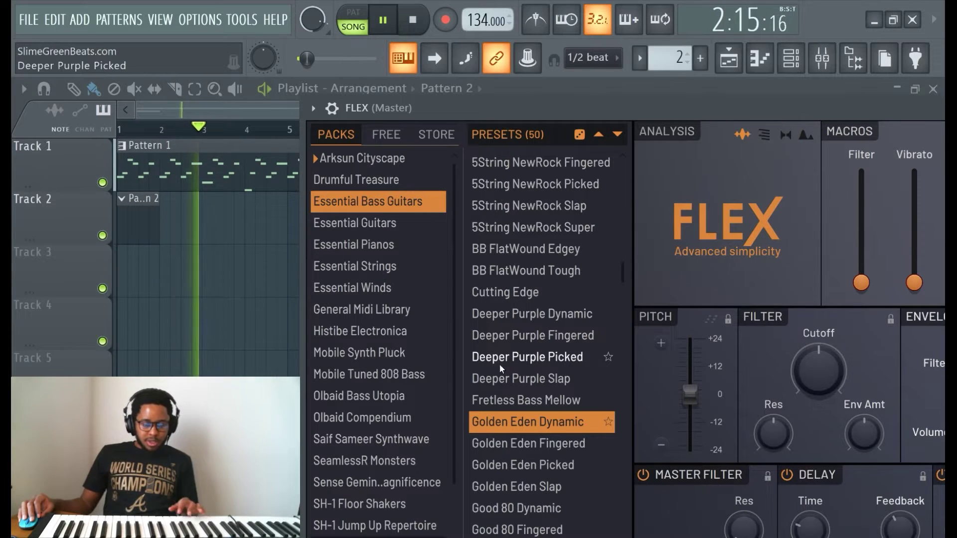
click(529, 357)
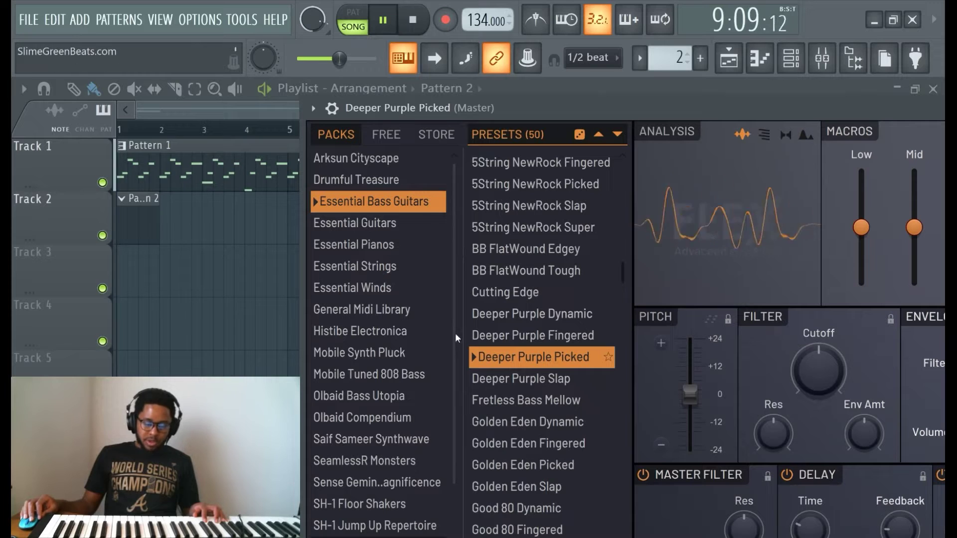
Rewind the song to the start and begin recording with a count-in.
click(413, 20)
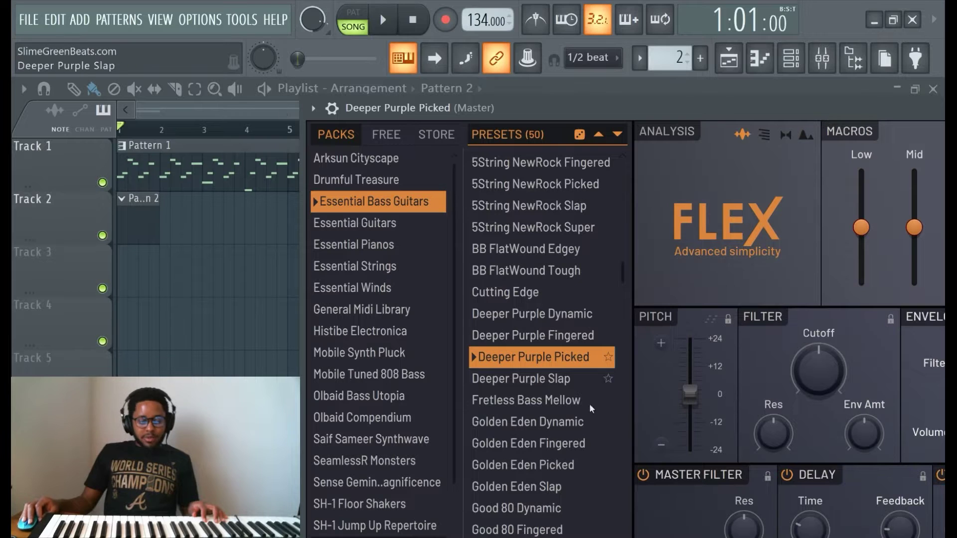
scroll(574, 389, down, 3)
scroll(549, 366, up, 2)
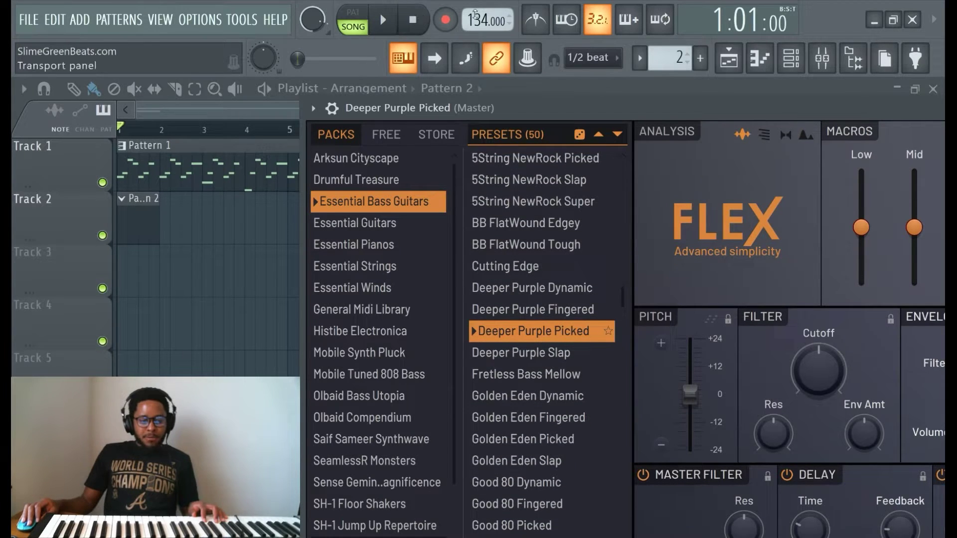
click(382, 29)
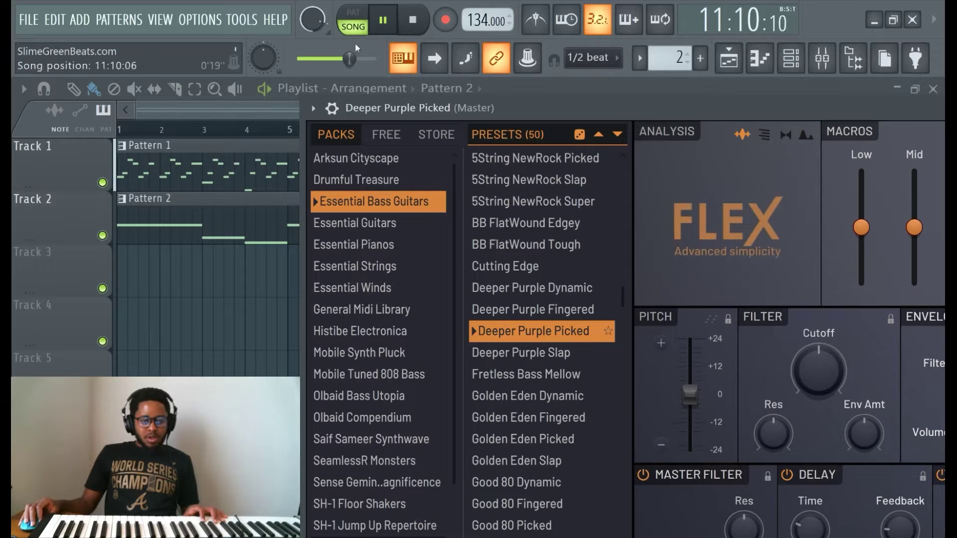
Stop recording and replay the song from the start to hear the bass line.
click(412, 20)
click(383, 21)
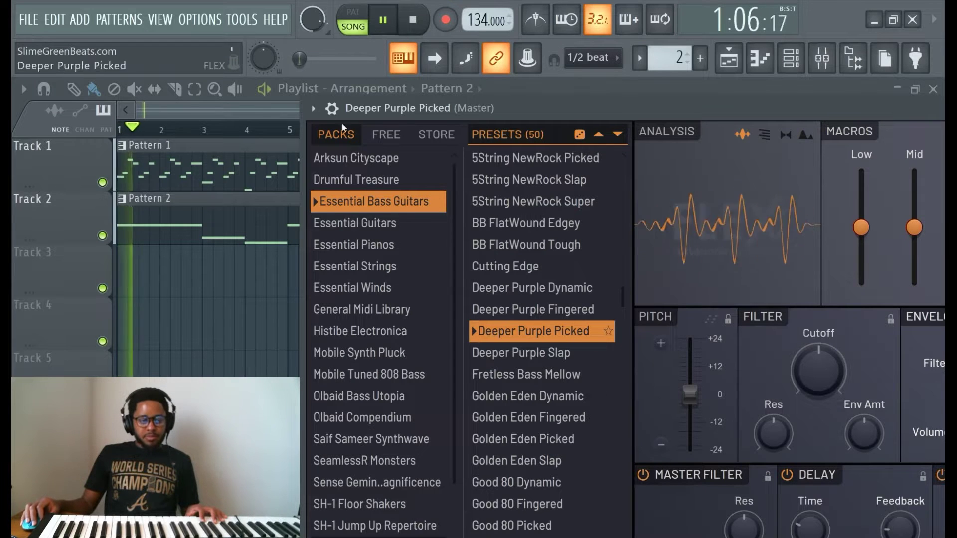
In the bass line's piano roll, raise the A3 notes to B3 and replay from bar 1.
click(256, 198)
double_click(256, 198)
click(256, 198)
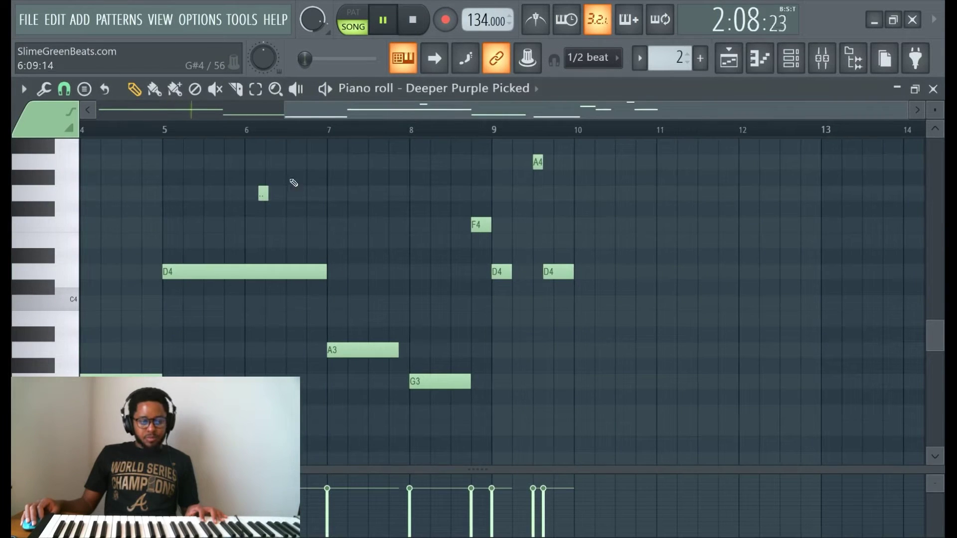
scroll(439, 210, down, 3)
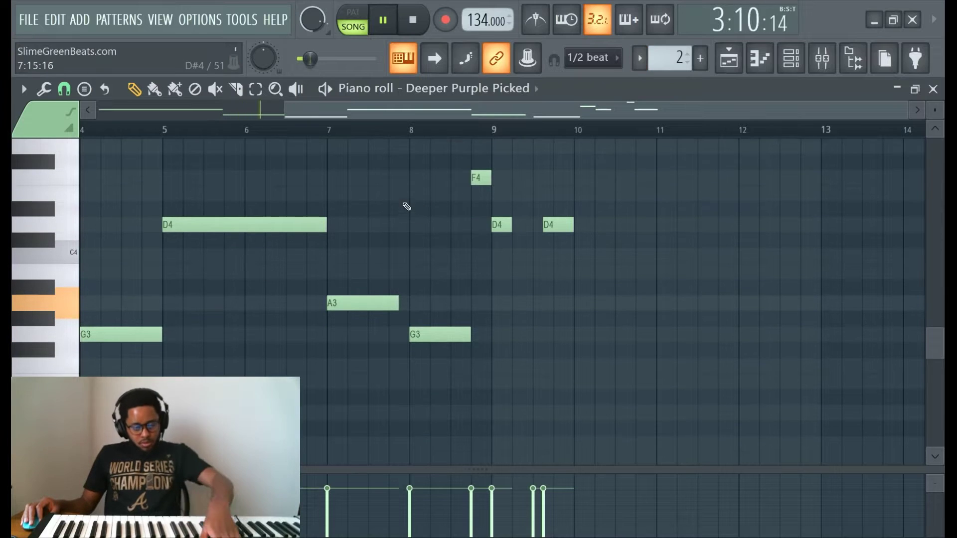
scroll(349, 214, down, 2)
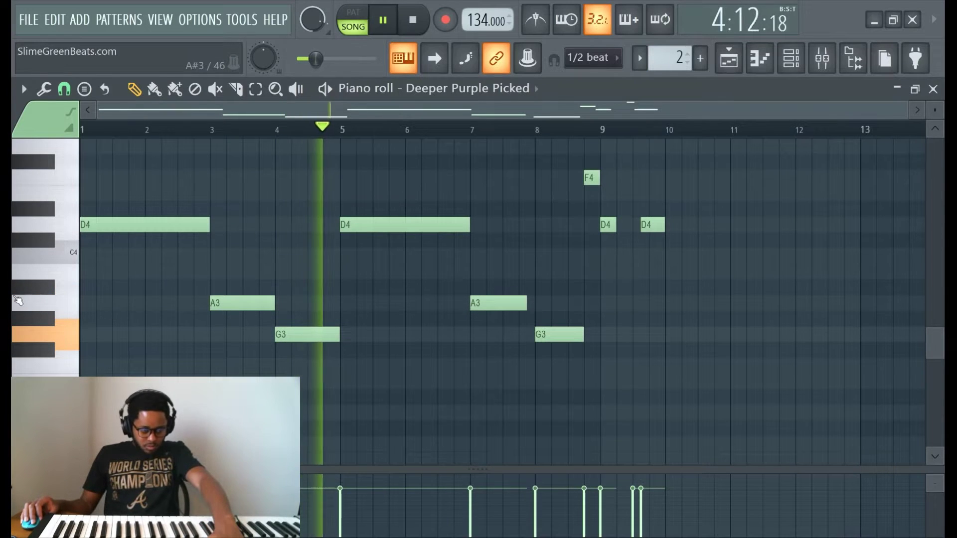
drag(513, 298, 503, 270)
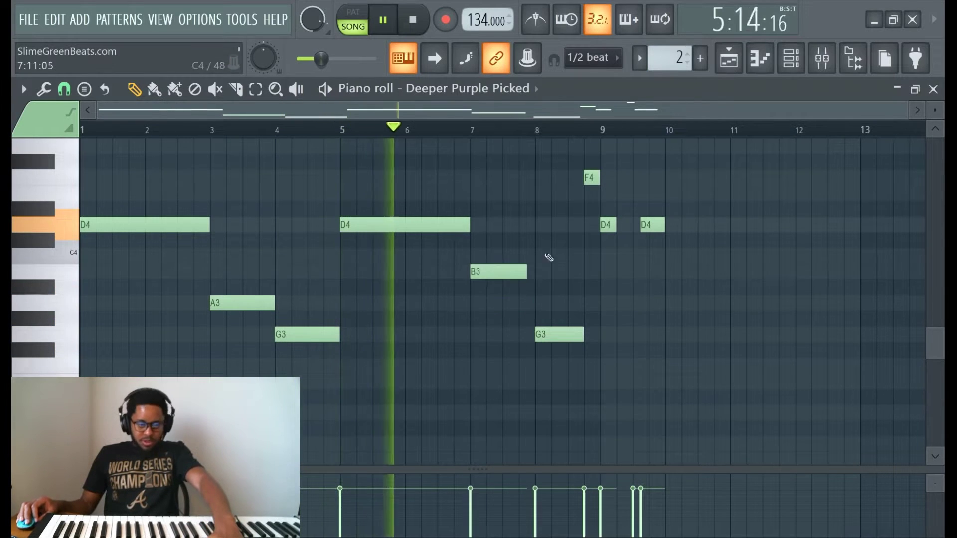
scroll(594, 207, up, 2)
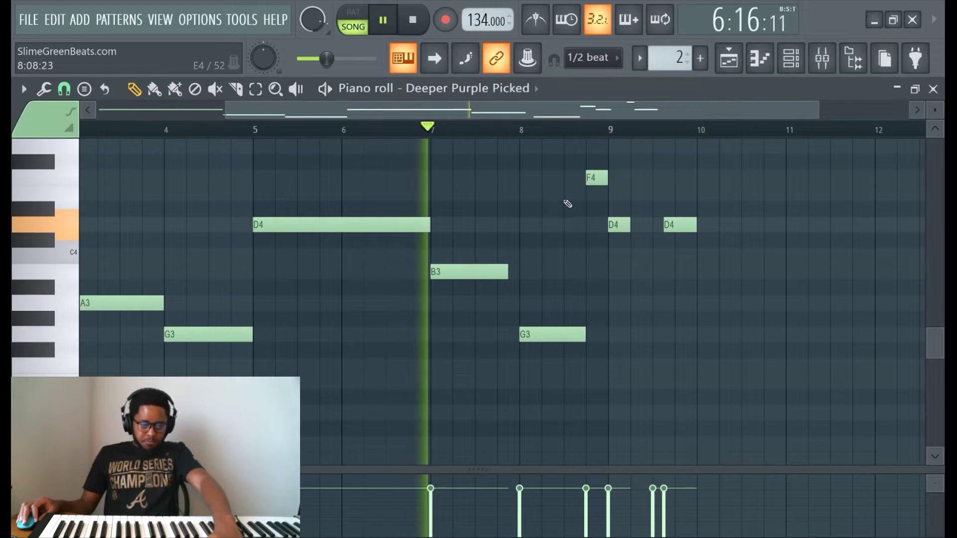
scroll(209, 301, down, 2)
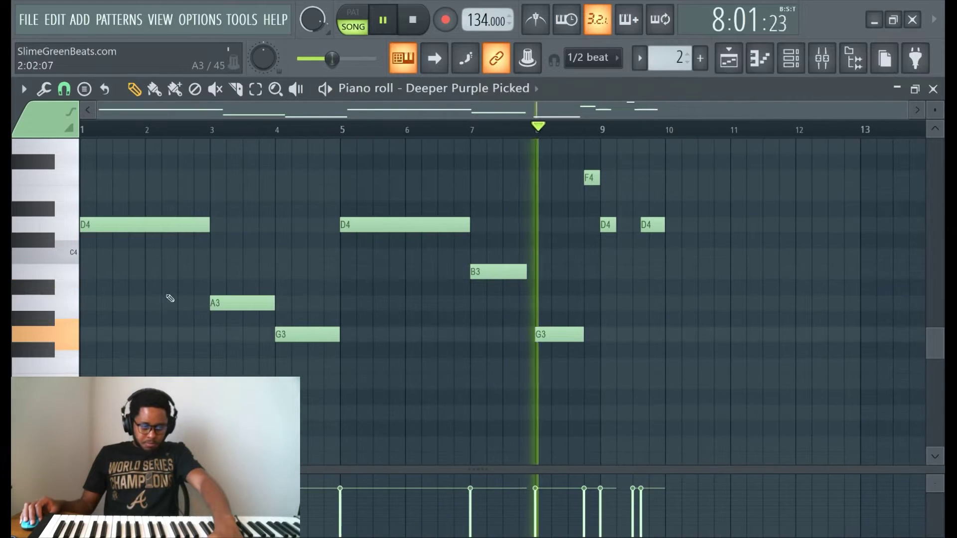
drag(215, 299, 214, 268)
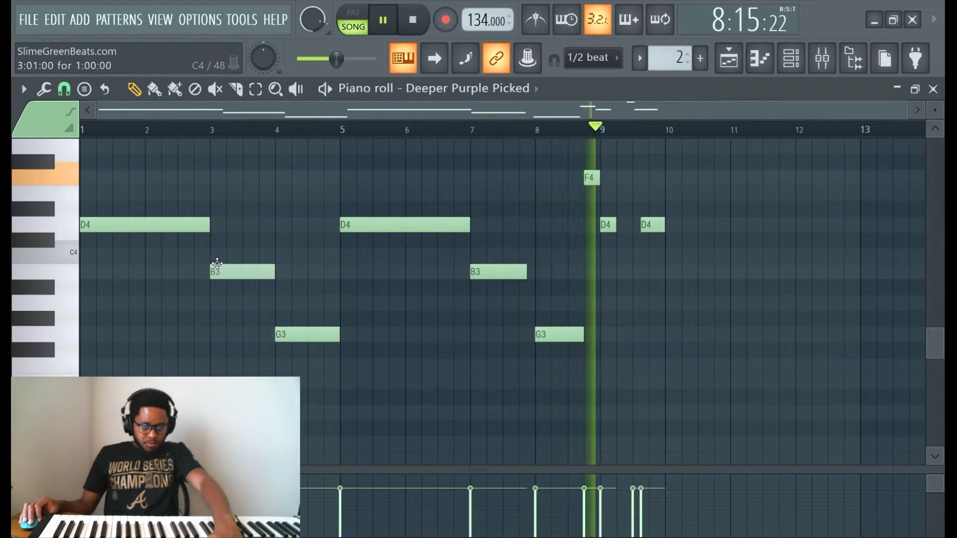
click(100, 129)
Replace the three short notes near bar 9 with a short A3 note.
right_click(590, 178)
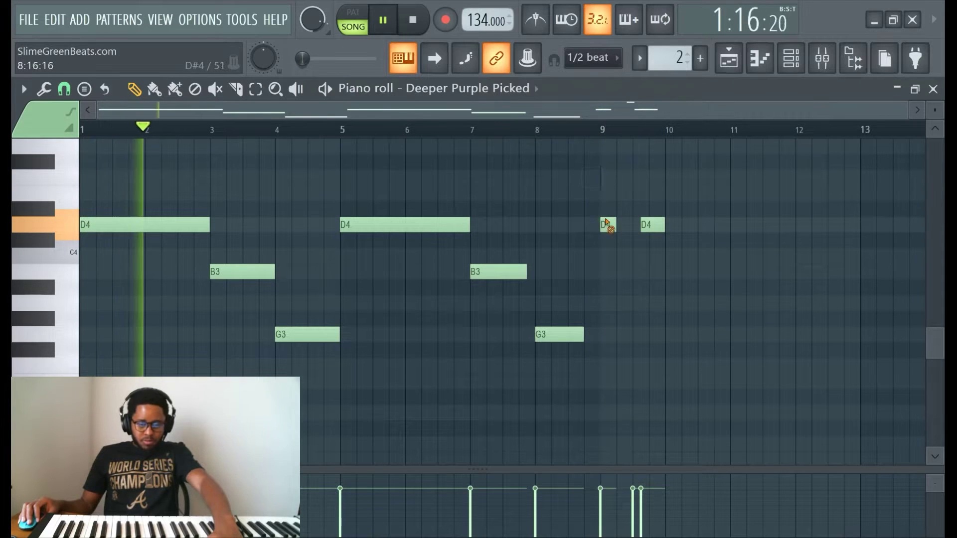
right_click(607, 224)
right_click(654, 226)
click(609, 302)
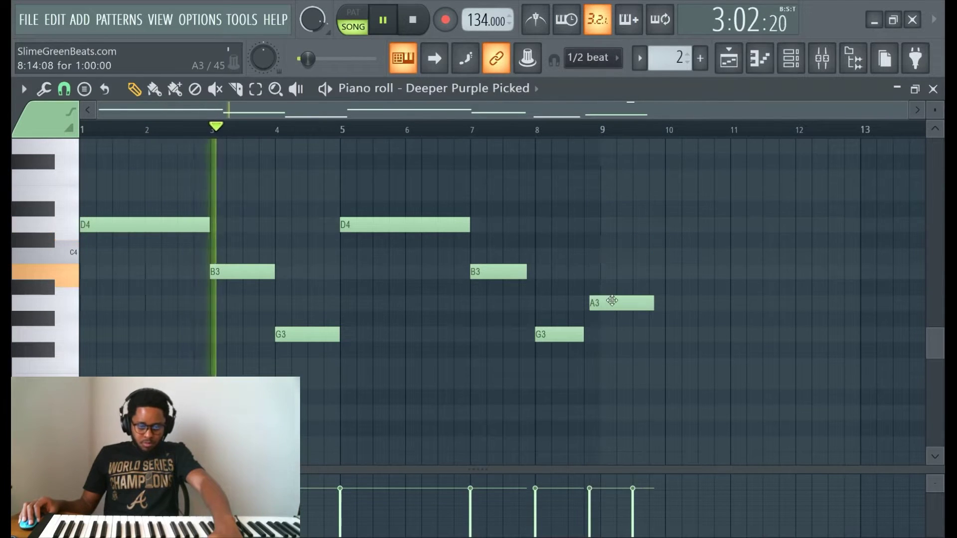
drag(648, 303, 600, 316)
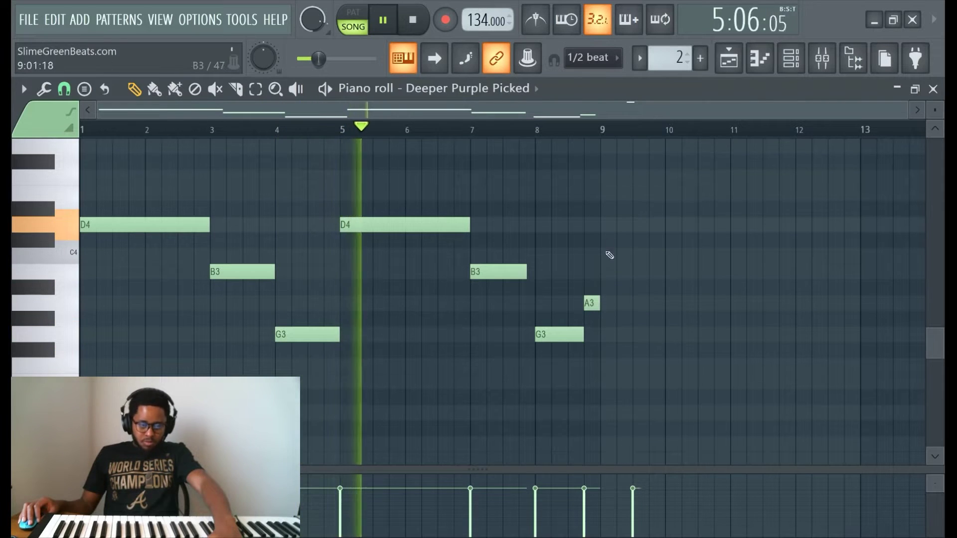
click(413, 19)
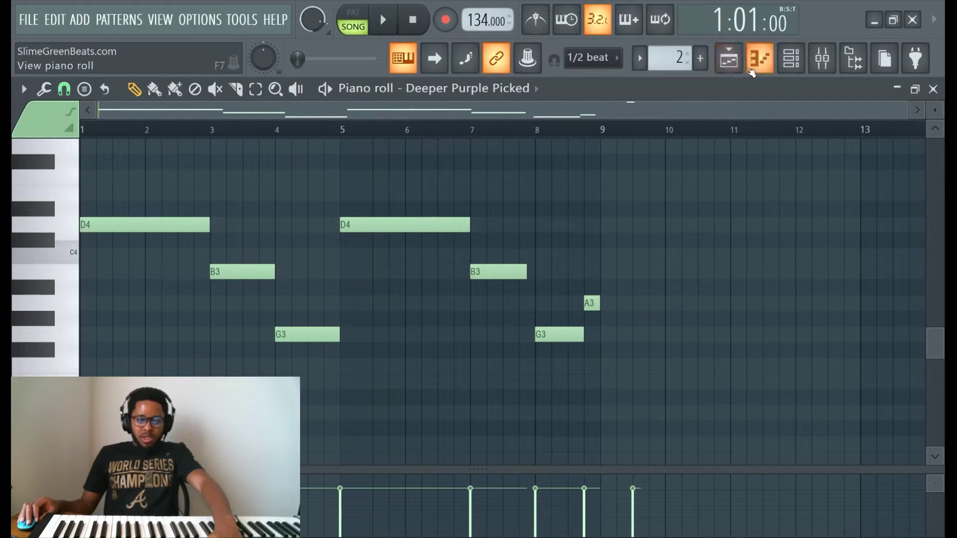
Create an empty Pattern 3 and add a new FLEX instrument channel.
click(700, 58)
click(719, 82)
click(791, 58)
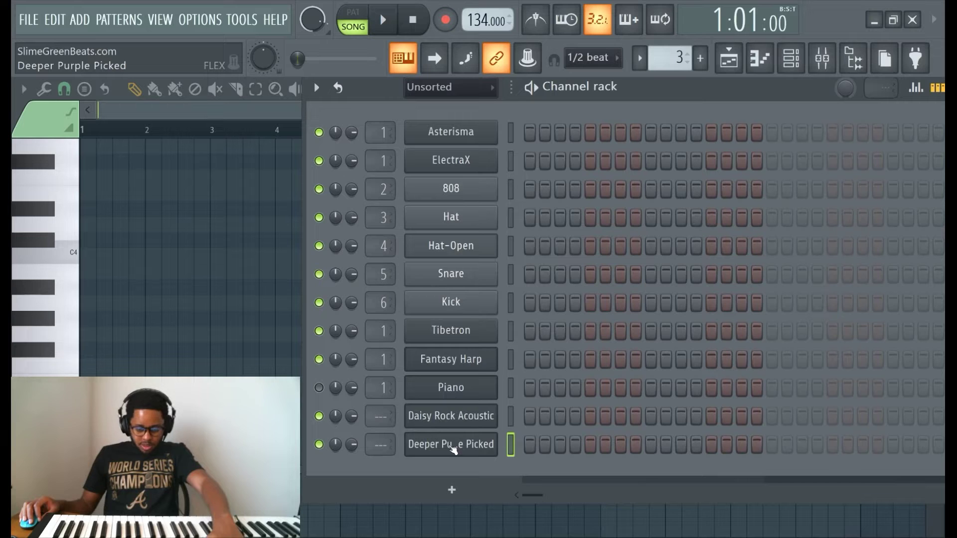
click(80, 20)
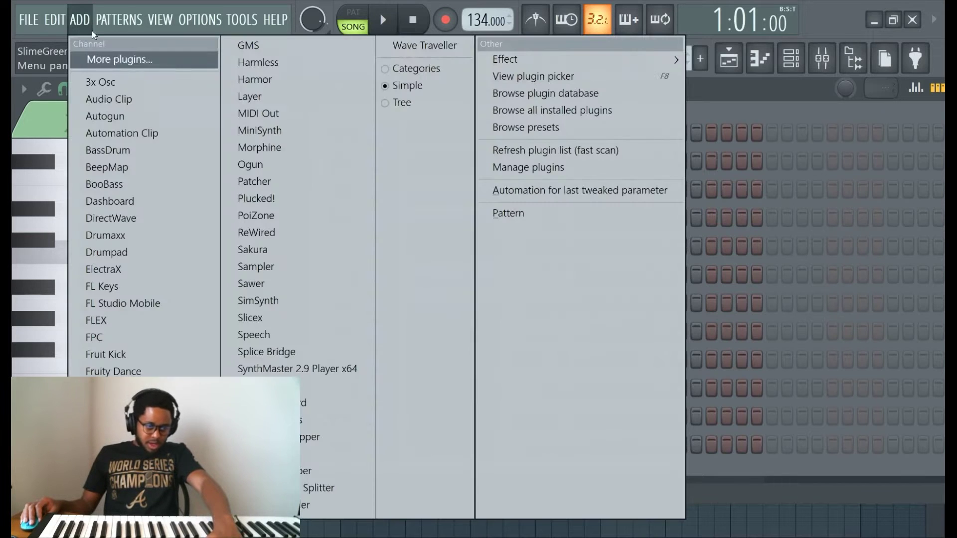
click(118, 322)
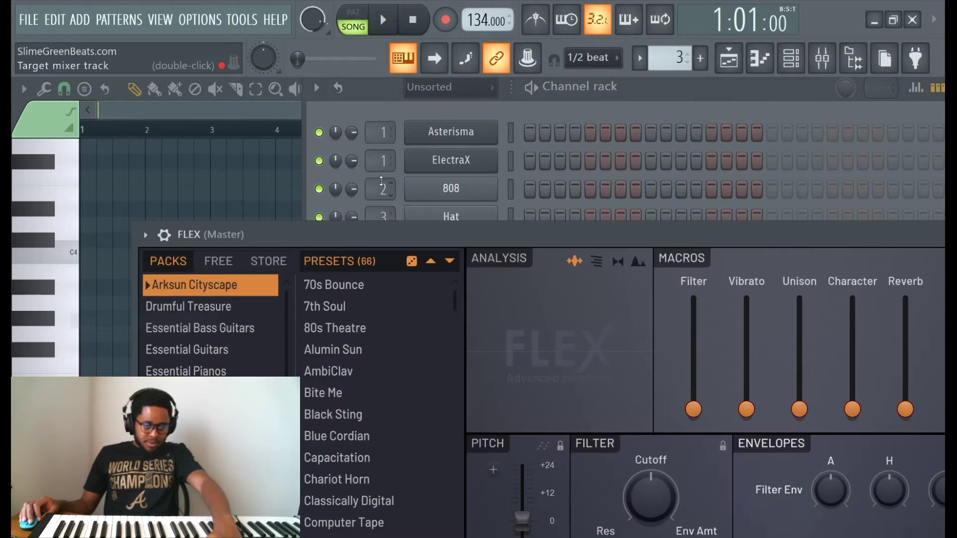
Move the second FLEX window up and select the Essential Bass Guitars pack.
drag(378, 235, 529, 96)
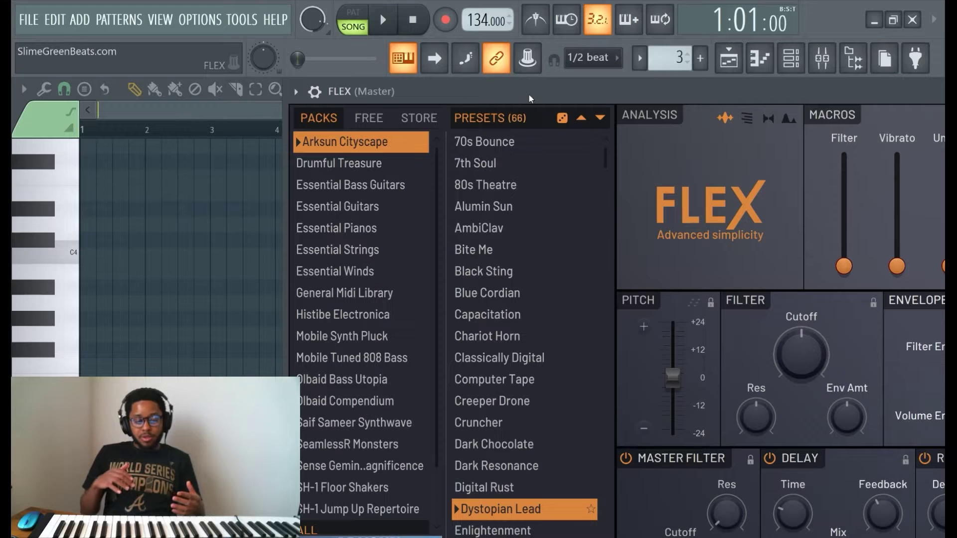
click(363, 188)
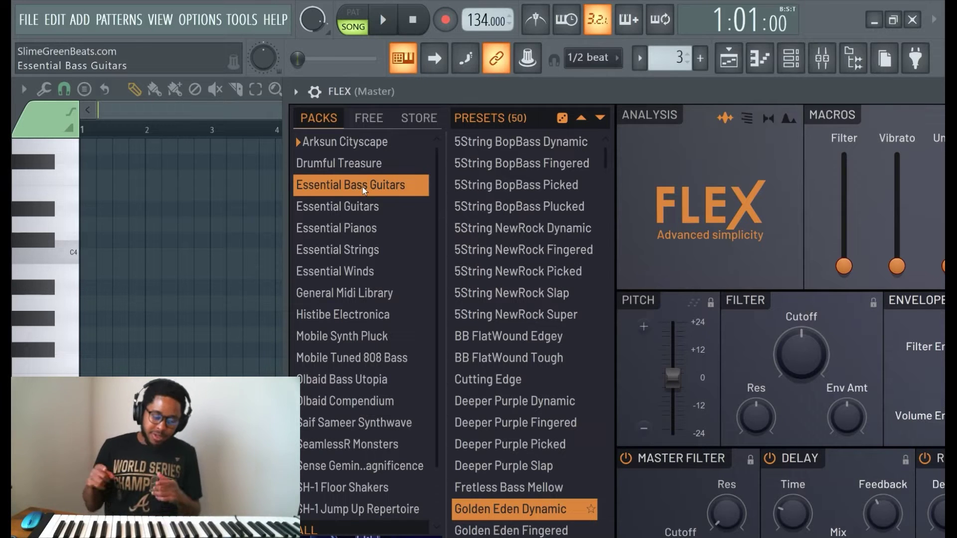
scroll(548, 290, down, 8)
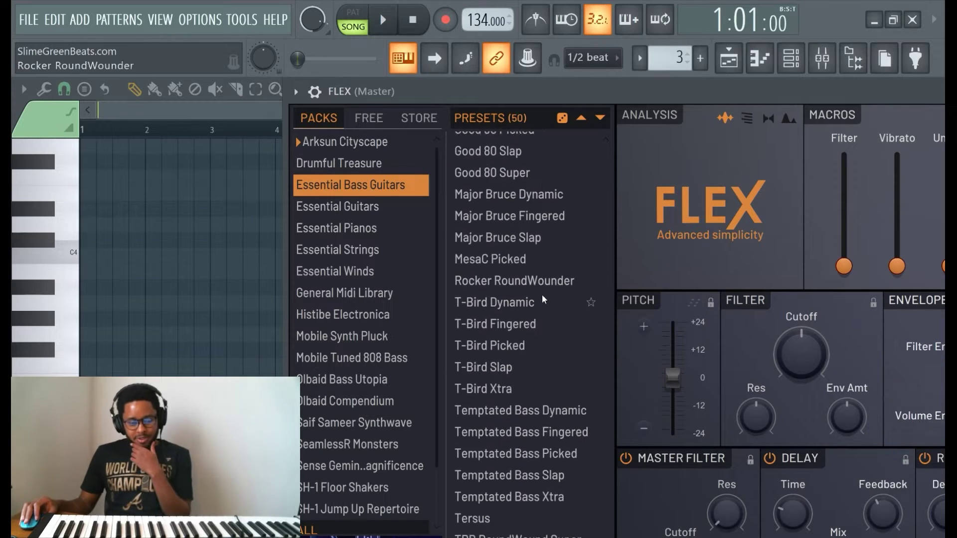
Audition T-Bird Fingered with Track 2 muted, then load Temptated Bass Picked.
click(514, 319)
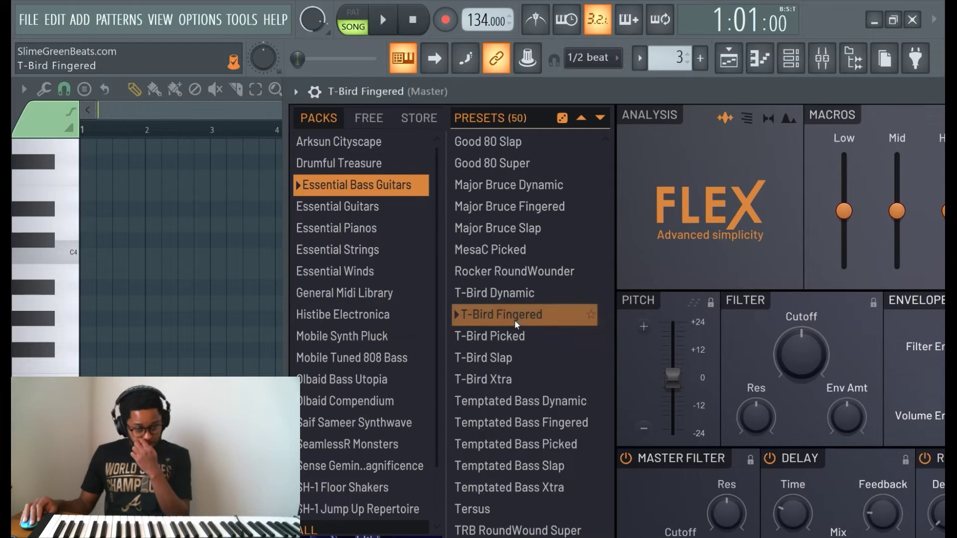
click(387, 28)
scroll(494, 249, down, 1)
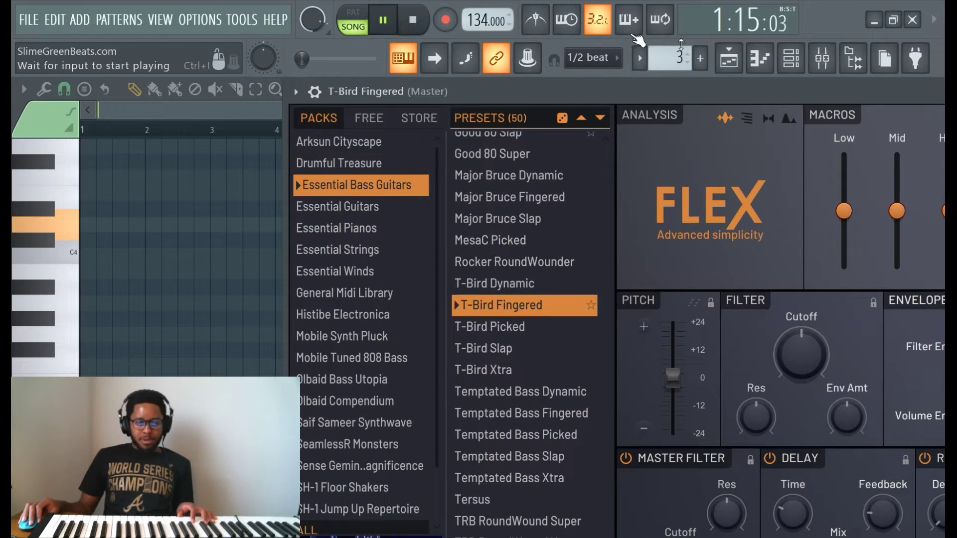
click(729, 58)
click(102, 235)
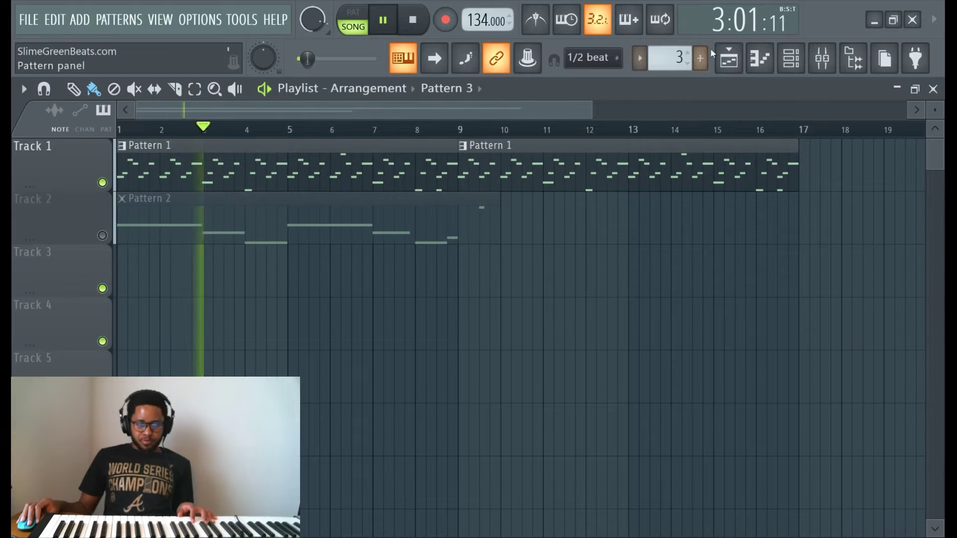
click(729, 58)
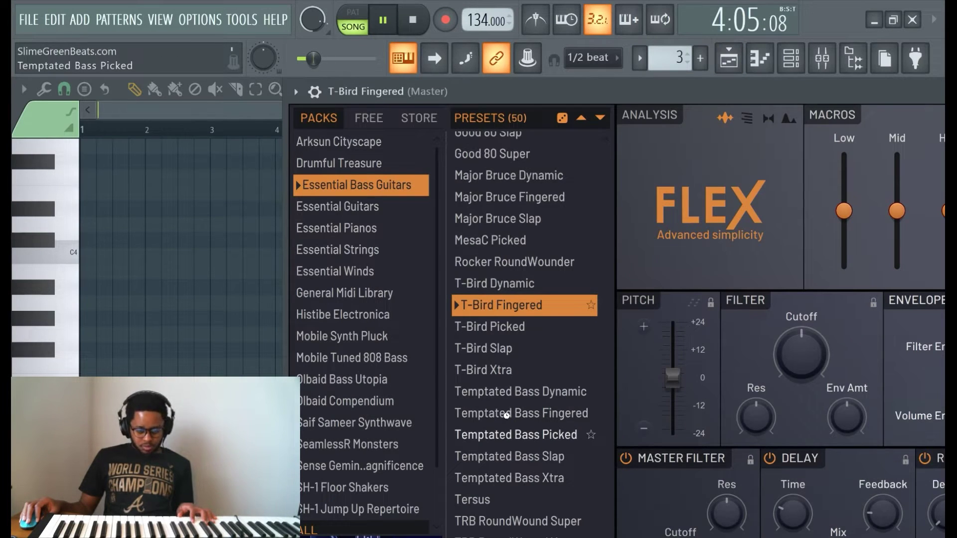
click(507, 432)
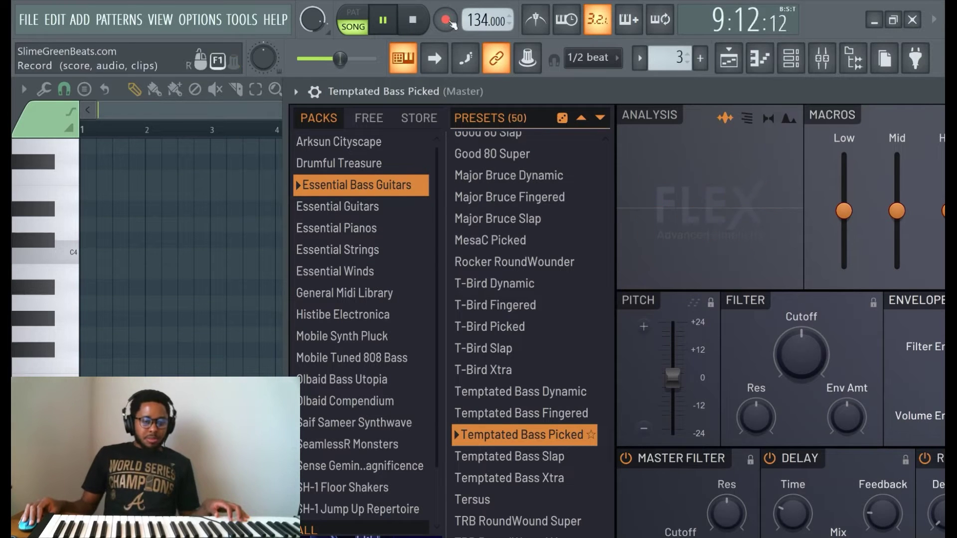
Stop the song playing under the Temptated Bass Picked preset.
click(388, 29)
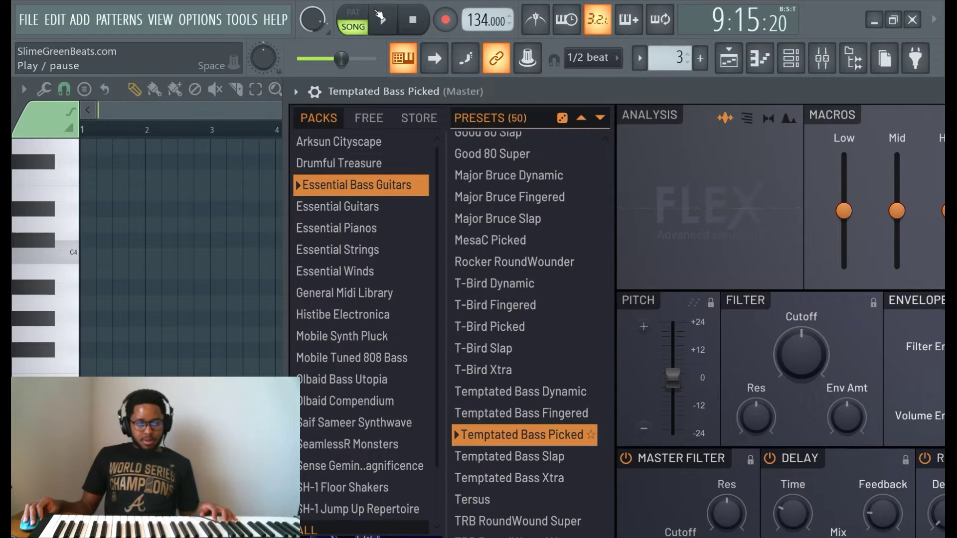
Play the song through with the playlist shown and Pattern 3 current, then stop.
click(384, 21)
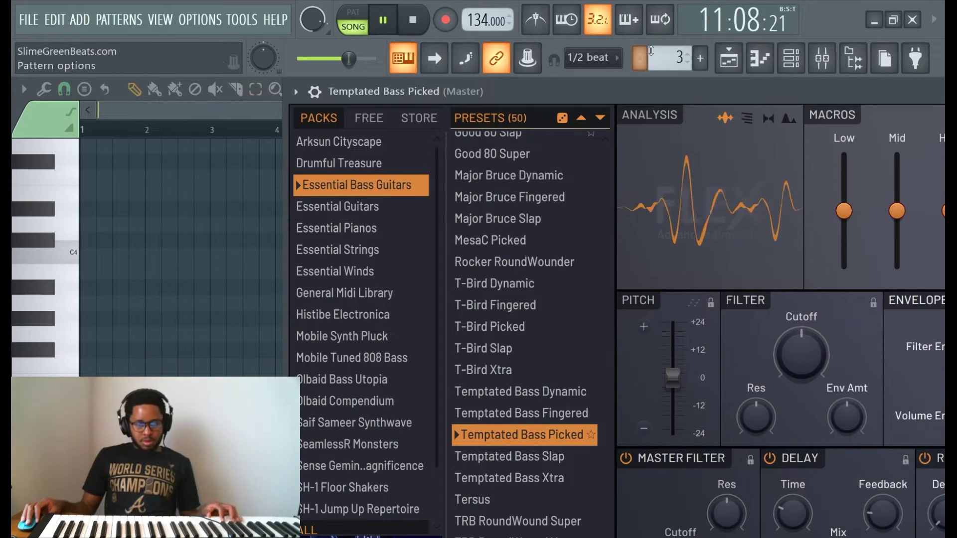
click(733, 62)
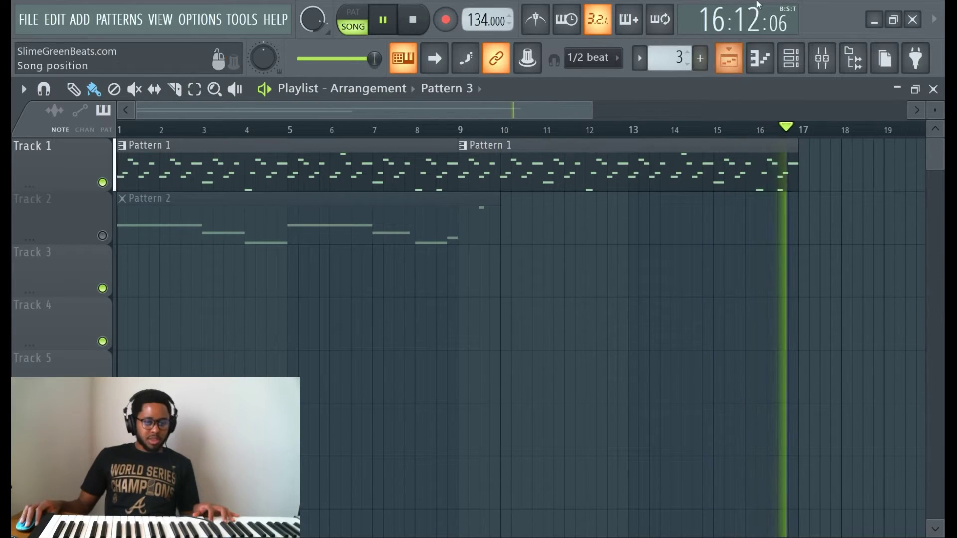
click(421, 19)
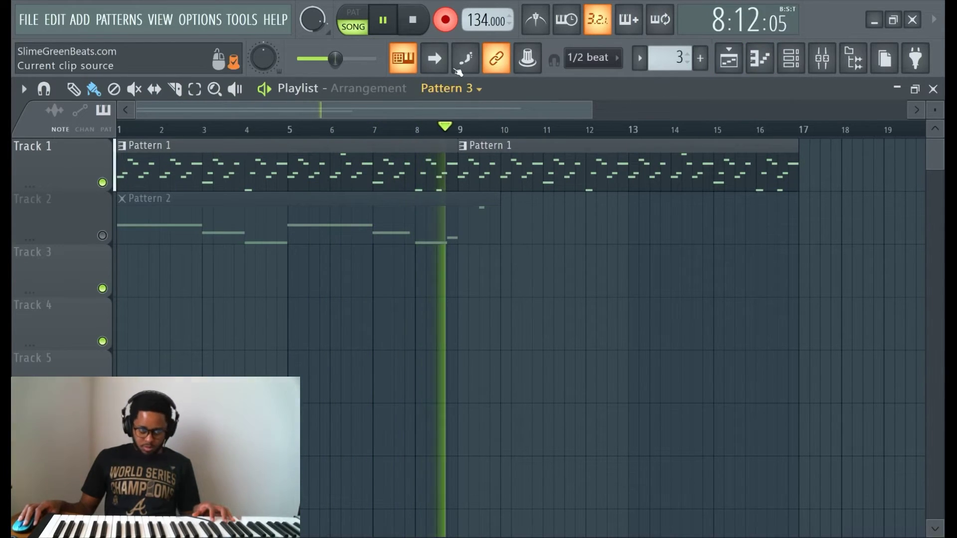
Stop the recording, keeping the new Pattern 3 bass clip on Track 3.
click(446, 20)
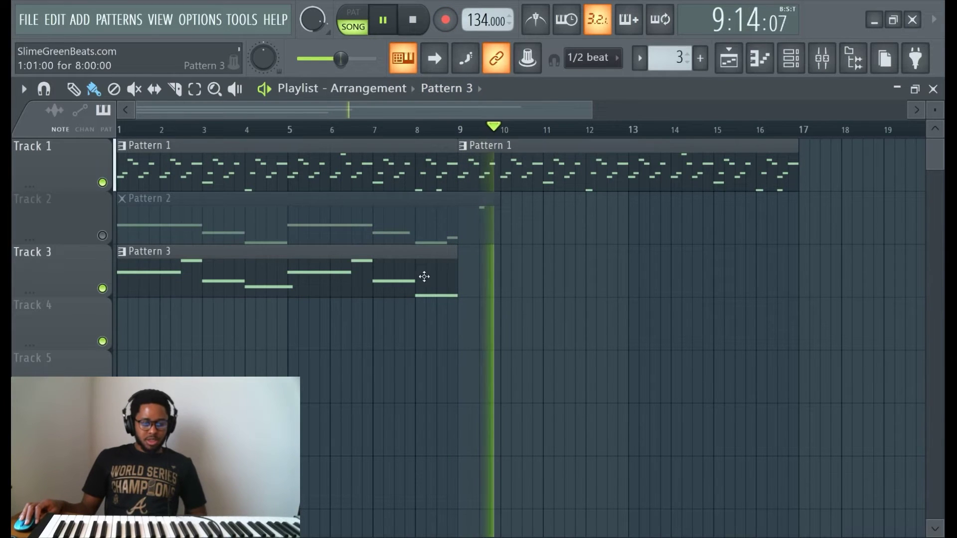
Review the recorded Temptated Bass Picked notes in the piano roll, then bring up the channel rack.
click(759, 59)
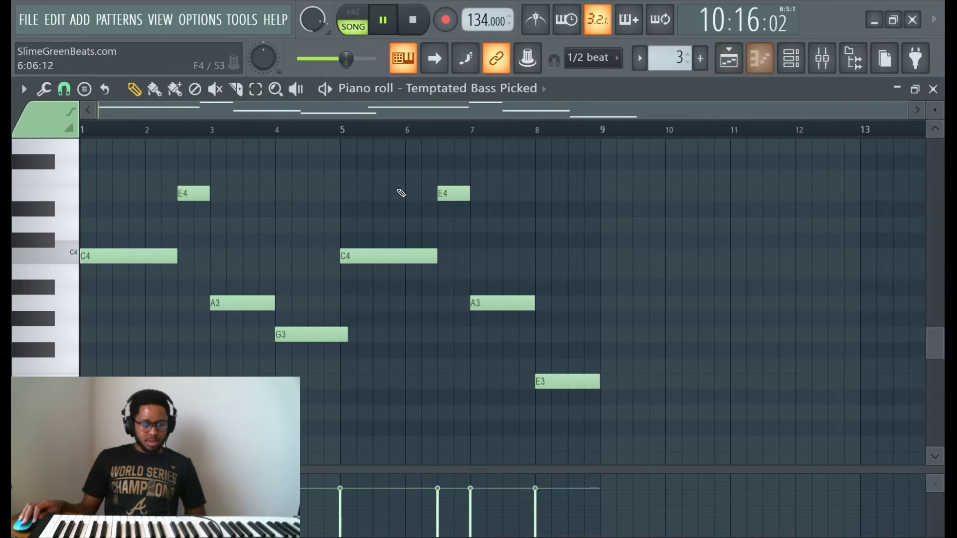
scroll(150, 259, up, 1)
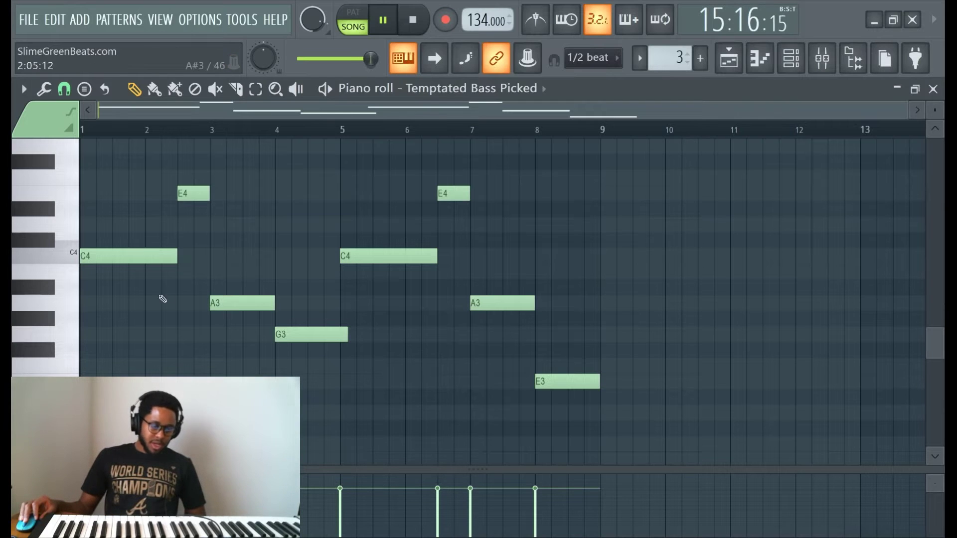
scroll(124, 282, up, 3)
scroll(110, 245, down, 3)
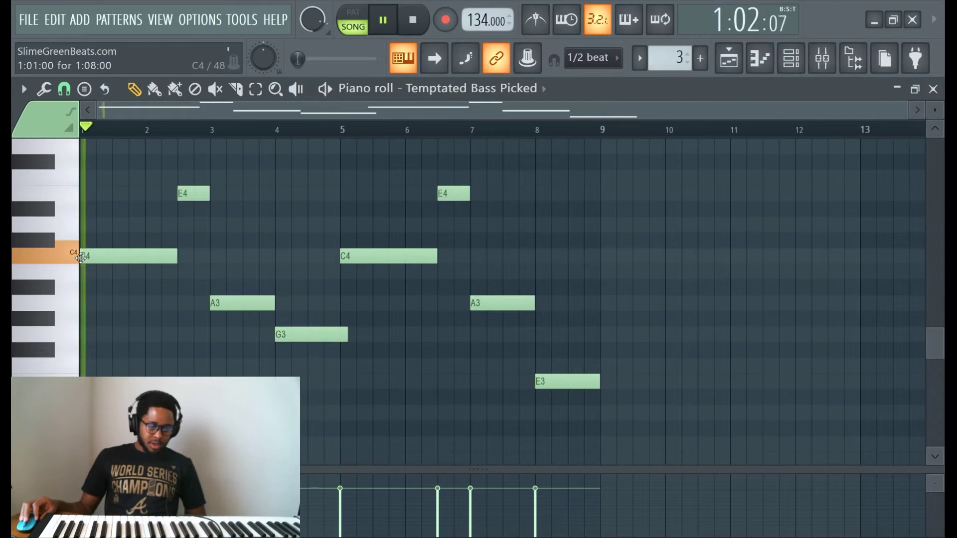
scroll(171, 265, up, 4)
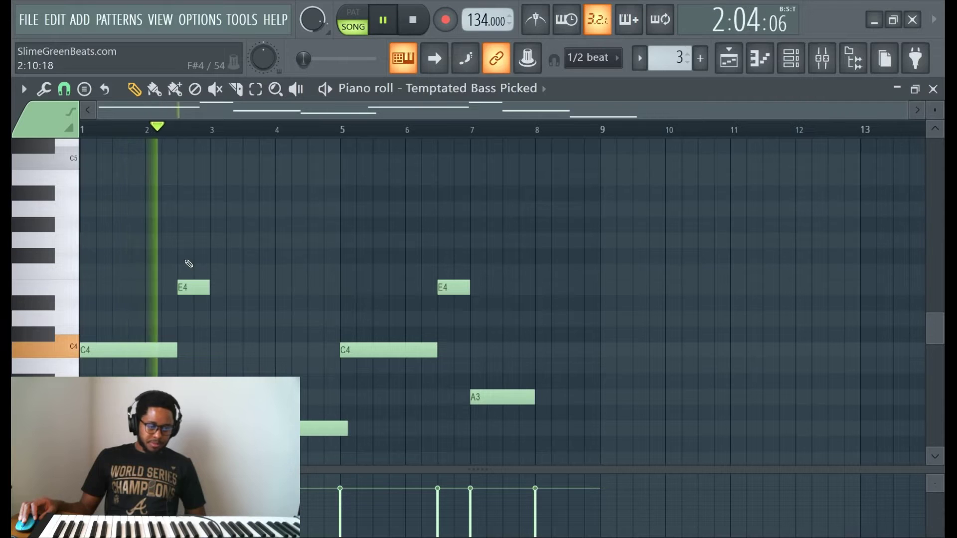
scroll(195, 252, up, 4)
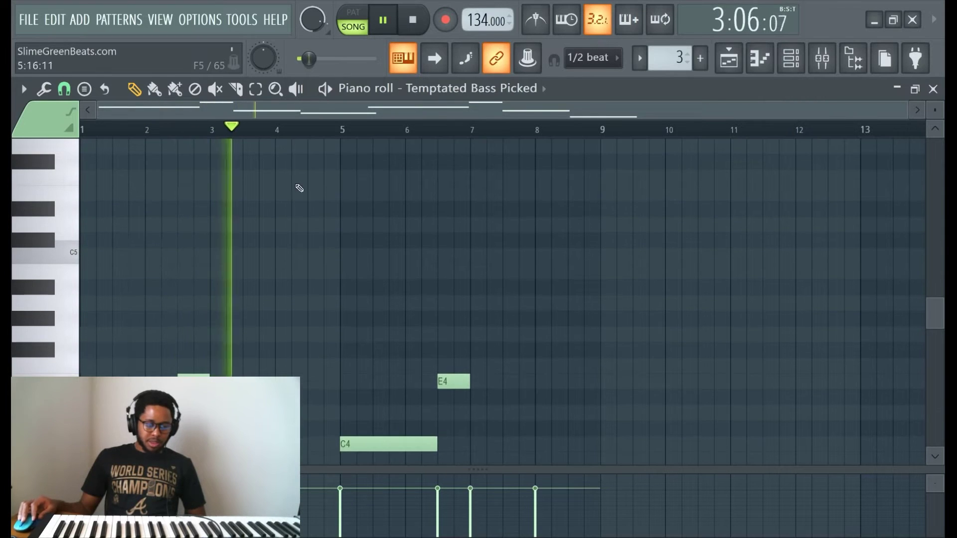
scroll(547, 222, down, 8)
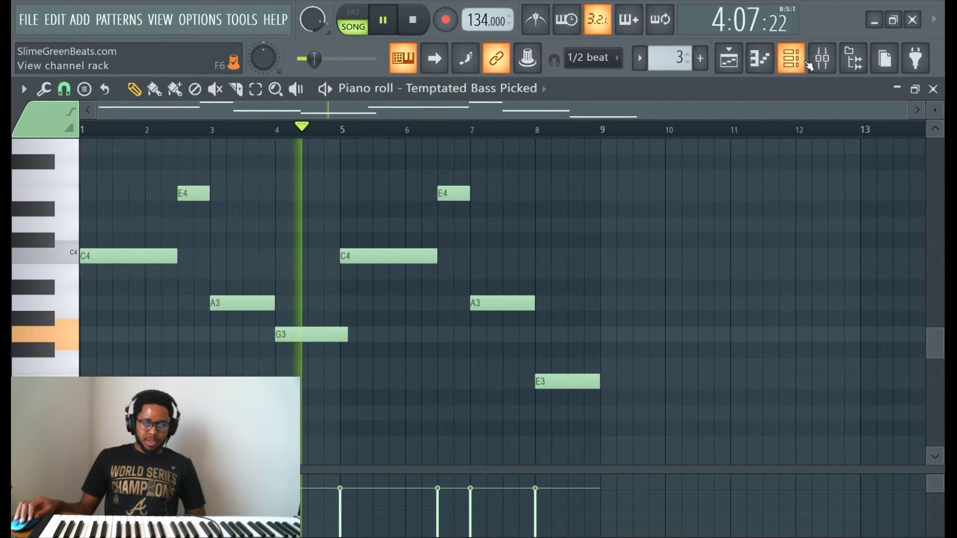
click(796, 60)
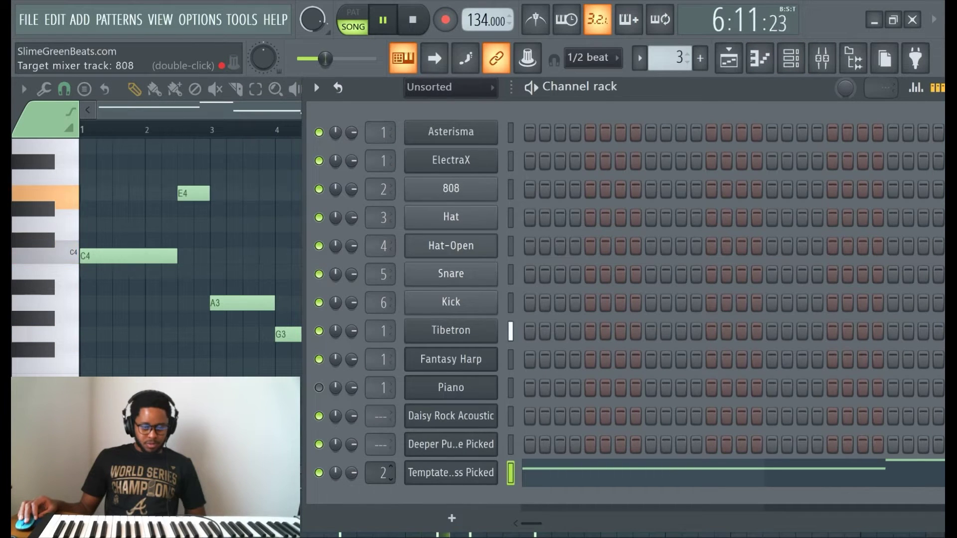
Inspect the 808 and Melody parametric EQs in the mixer, then return to the playlist.
click(822, 59)
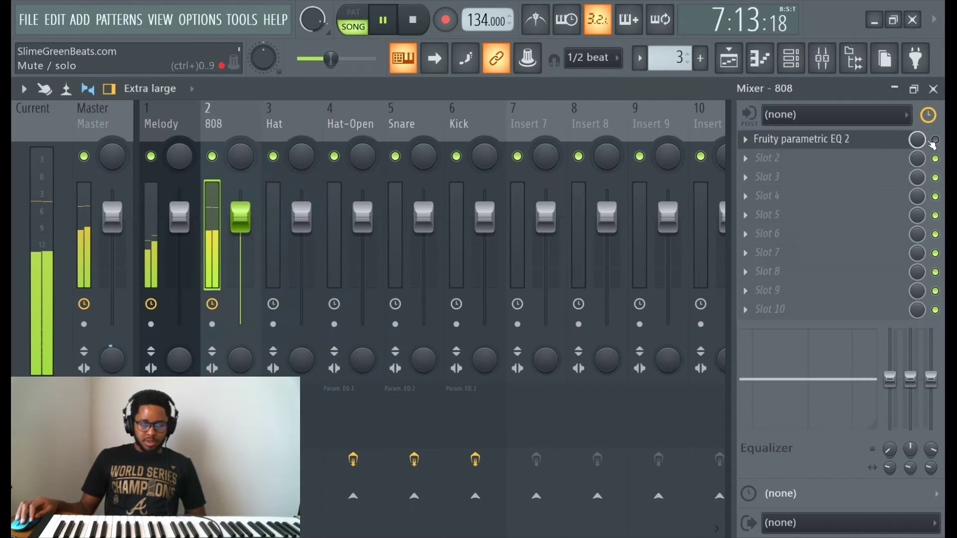
click(841, 141)
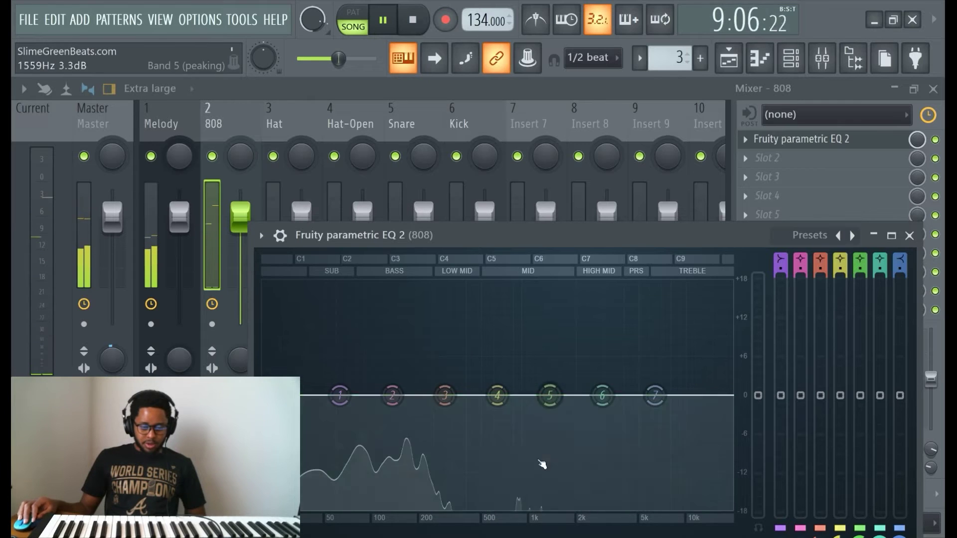
click(152, 243)
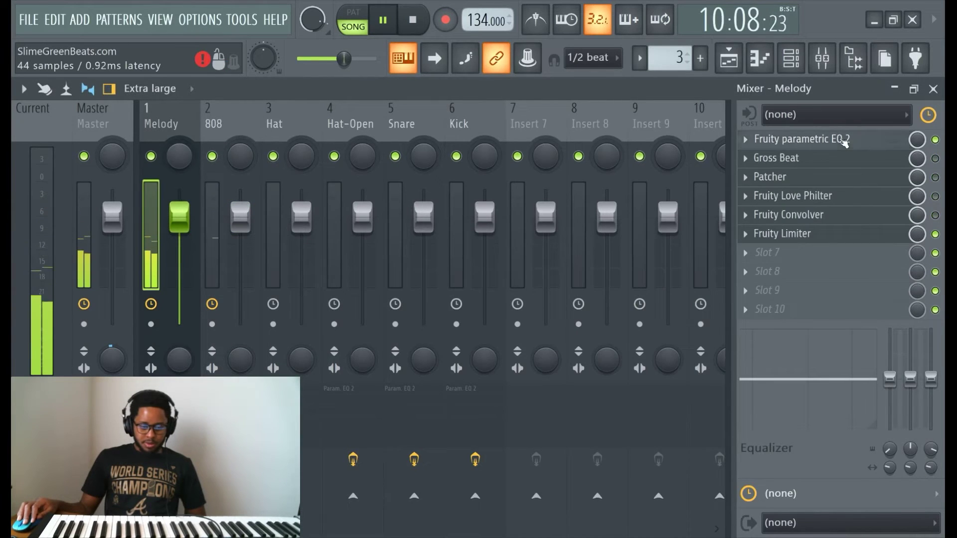
click(844, 141)
click(844, 141)
click(222, 213)
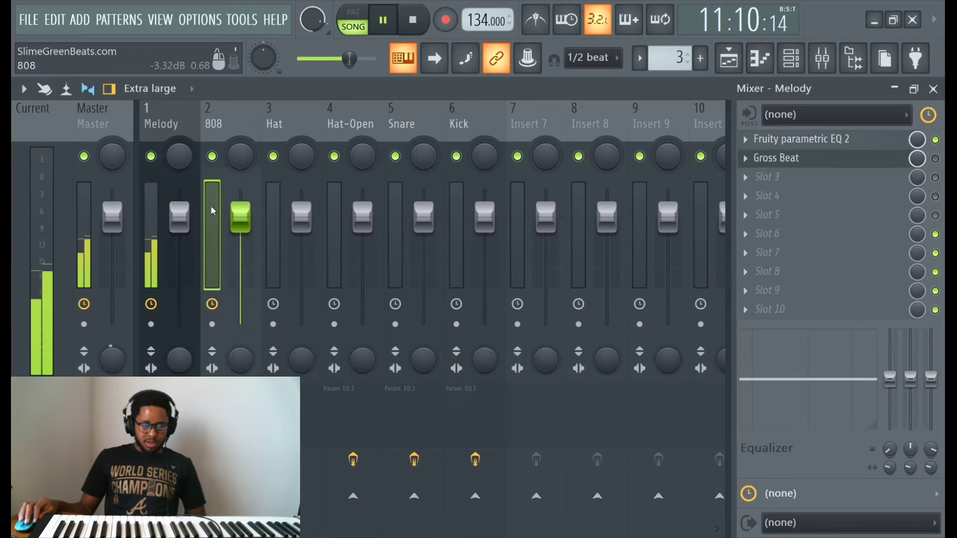
click(729, 59)
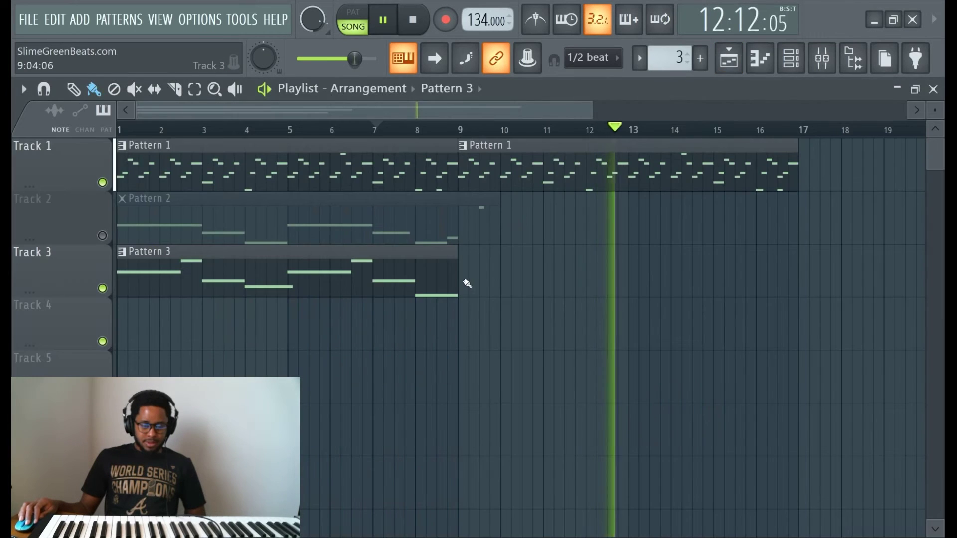
Add a second Pattern 3 clip at bar 9 on Track 3 and delete the muted Pattern 2 clip.
click(507, 272)
drag(508, 271, 513, 271)
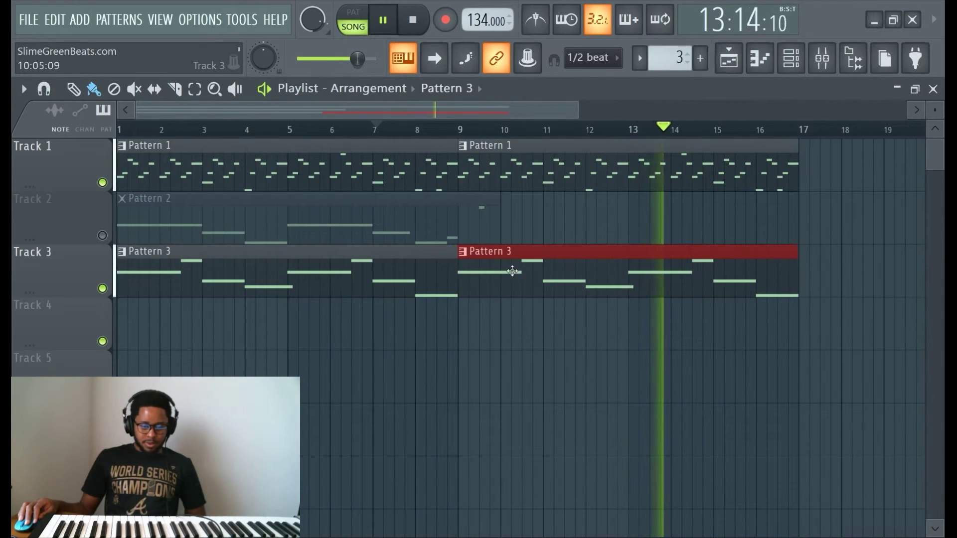
right_click(424, 226)
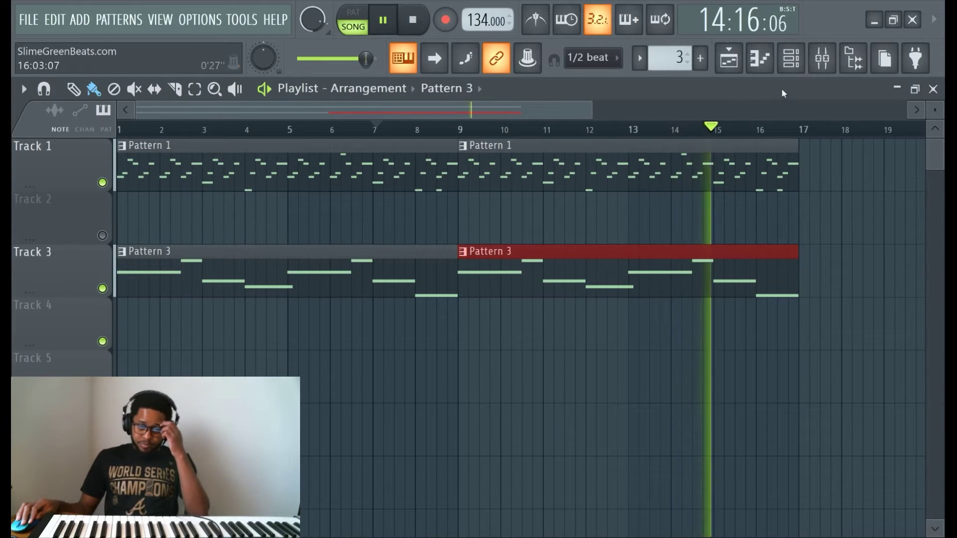
click(788, 64)
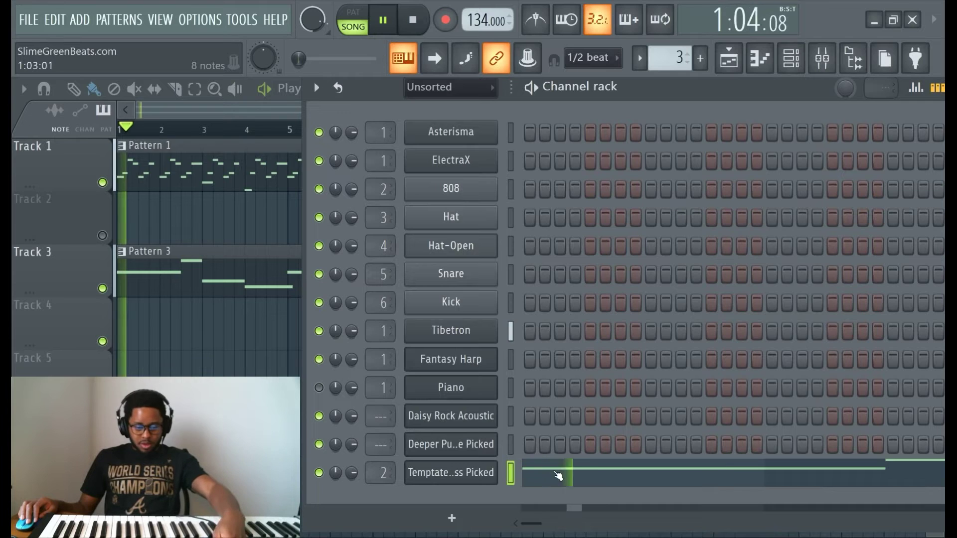
Open the bass notes in the piano roll and shorten the G3 note.
click(558, 476)
key(ctrl+a)
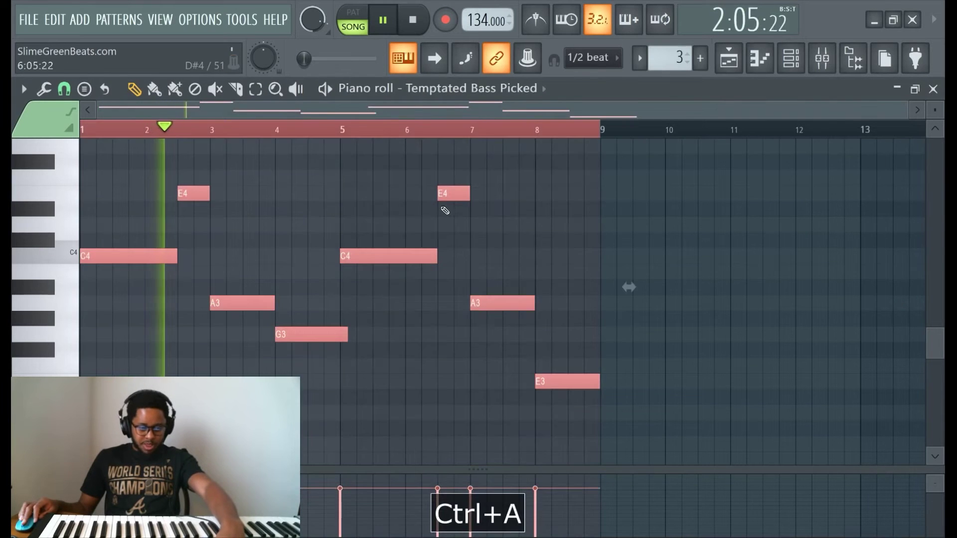
scroll(445, 211, up, 8)
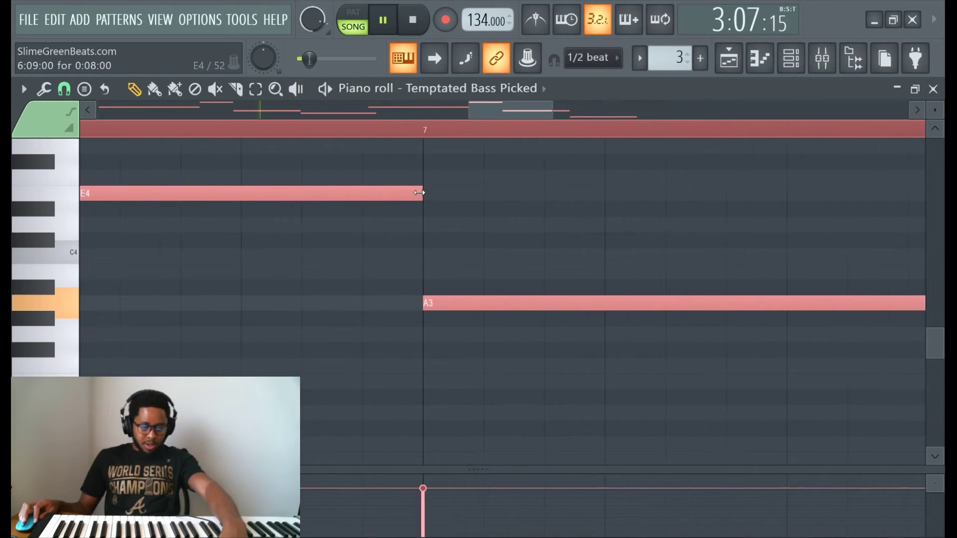
scroll(418, 193, down, 1)
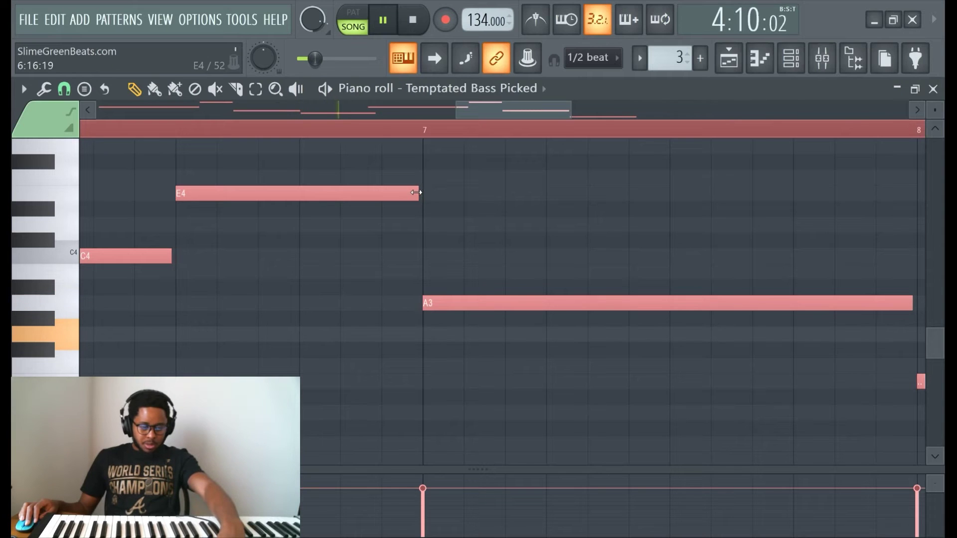
scroll(419, 194, down, 6)
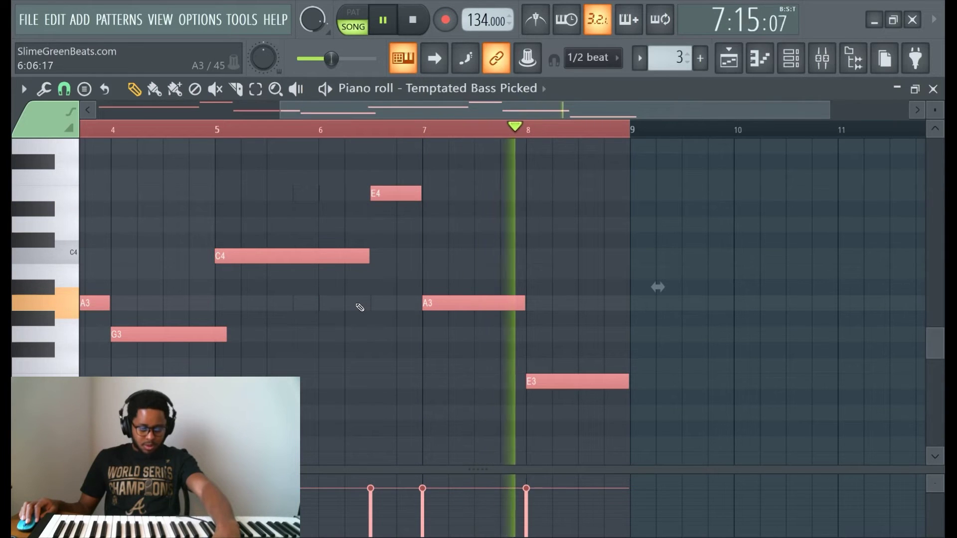
key(ctrl+d)
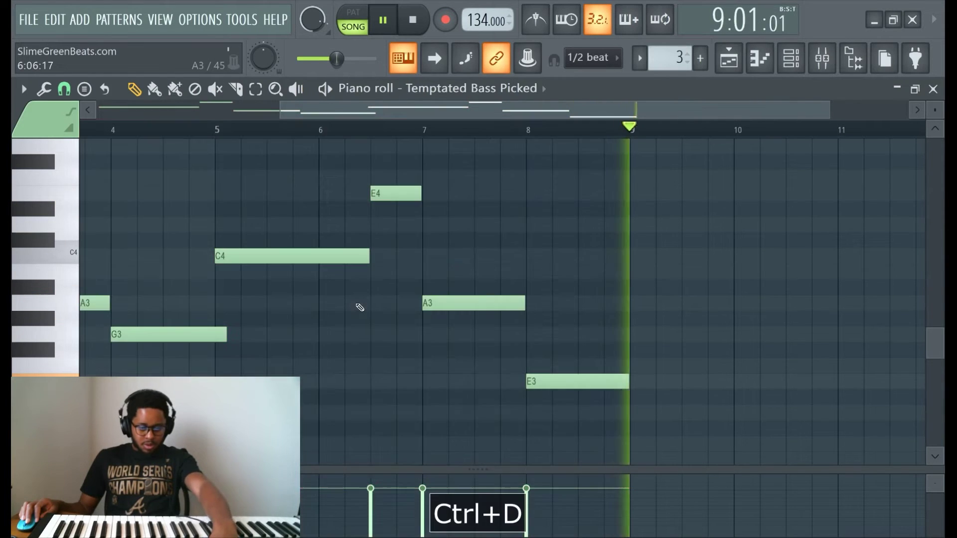
scroll(359, 305, up, 1)
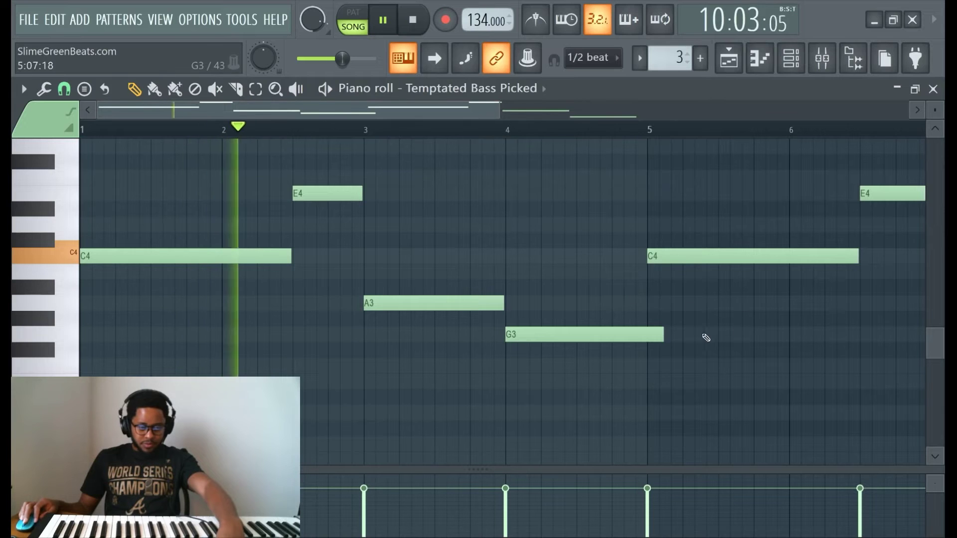
scroll(661, 320, up, 1)
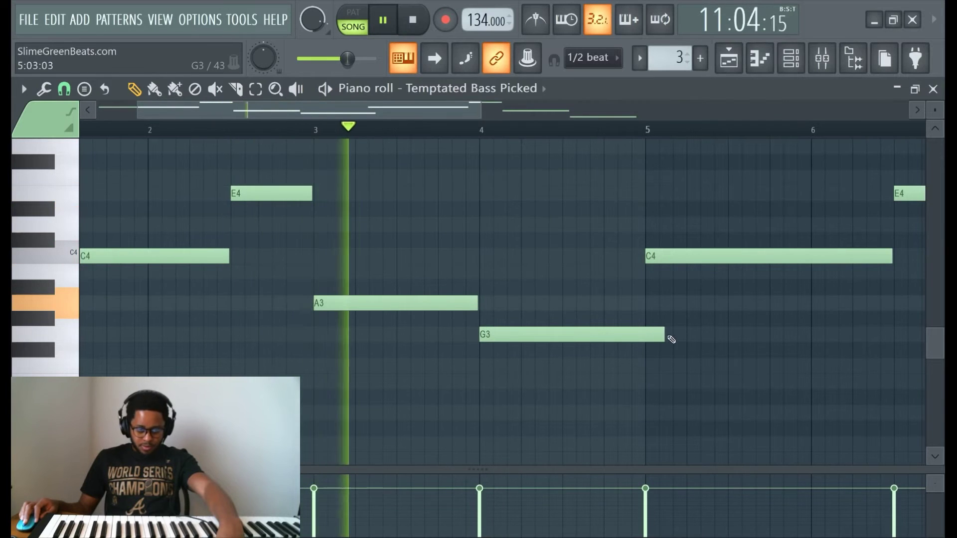
scroll(663, 329, down, 1)
scroll(303, 273, up, 2)
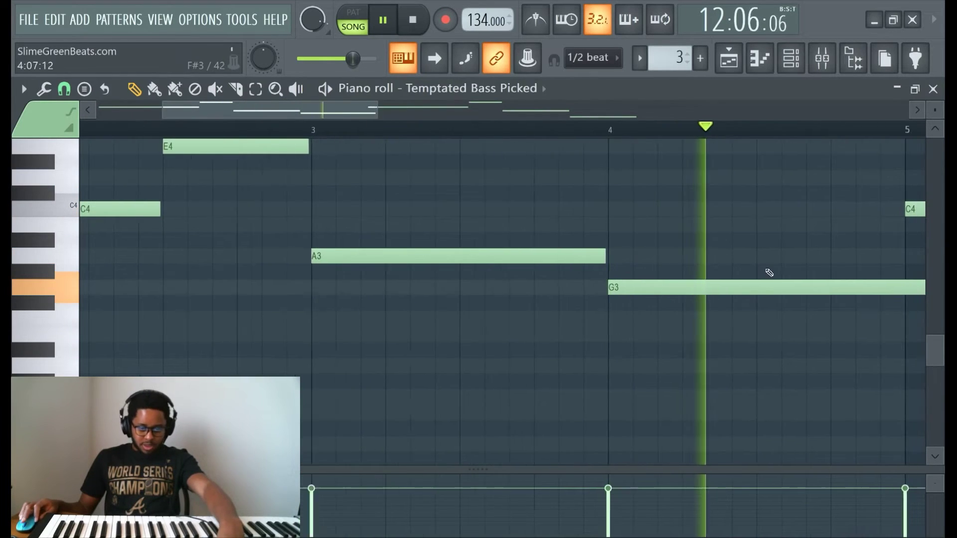
scroll(776, 278, down, 2)
drag(780, 282, 754, 295)
scroll(772, 288, down, 3)
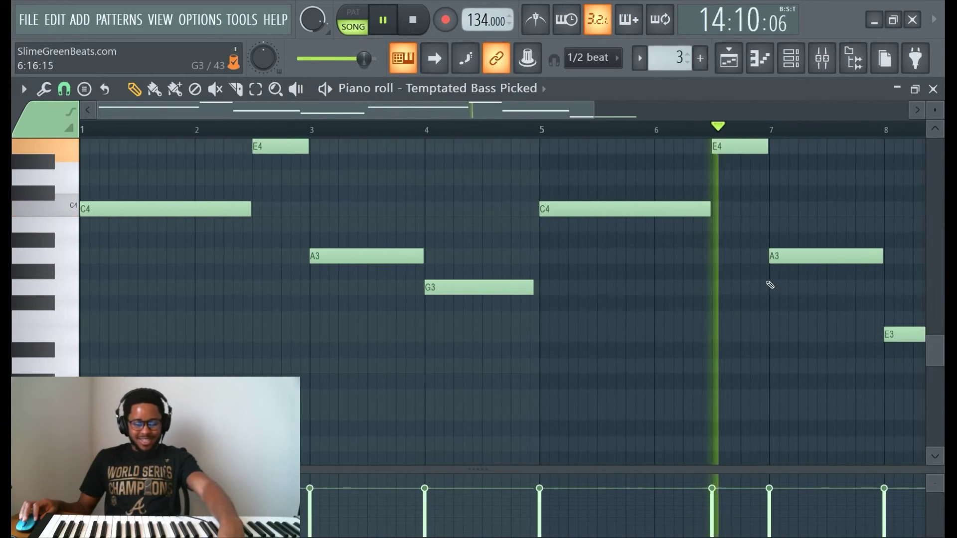
Randomize the levels of all bass notes and review the bass line across bars 1–9.
key(ctrl+a)
key(alt+r)
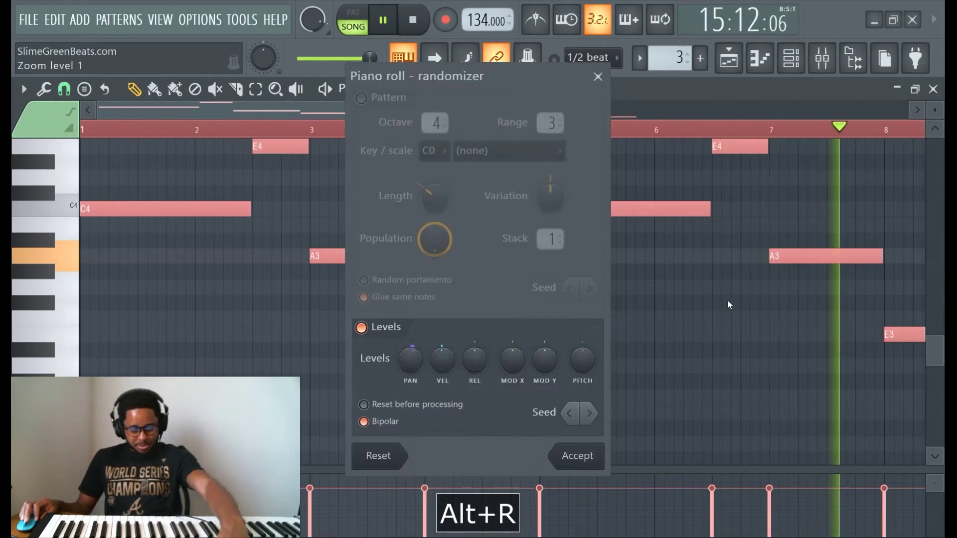
click(600, 456)
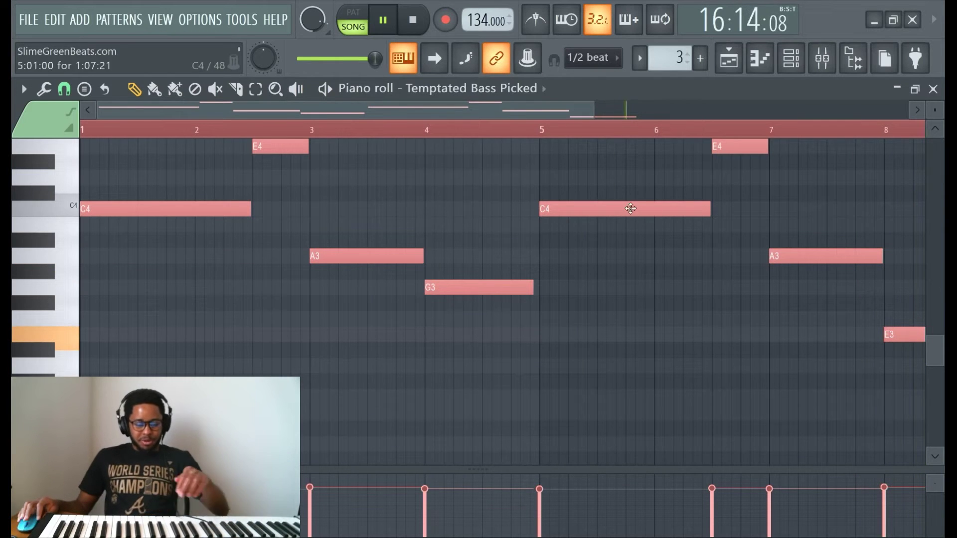
scroll(554, 244, down, 1)
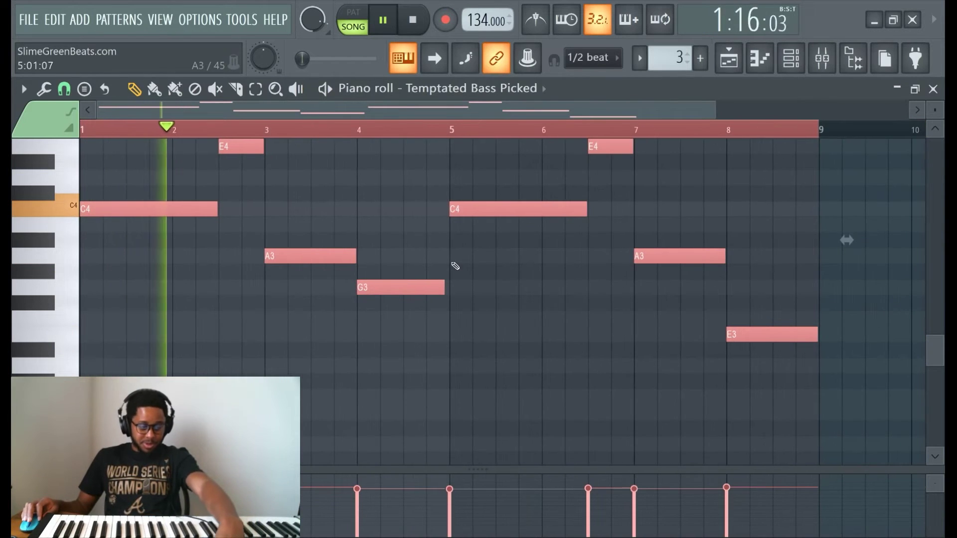
key(ctrl+d)
scroll(447, 295, up, 3)
scroll(516, 296, down, 2)
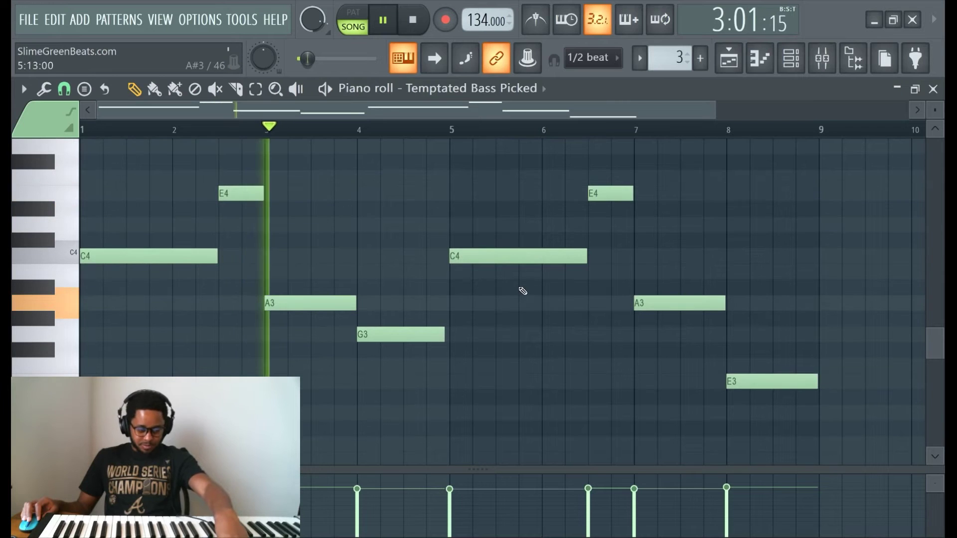
scroll(528, 285, up, 3)
scroll(527, 284, down, 1)
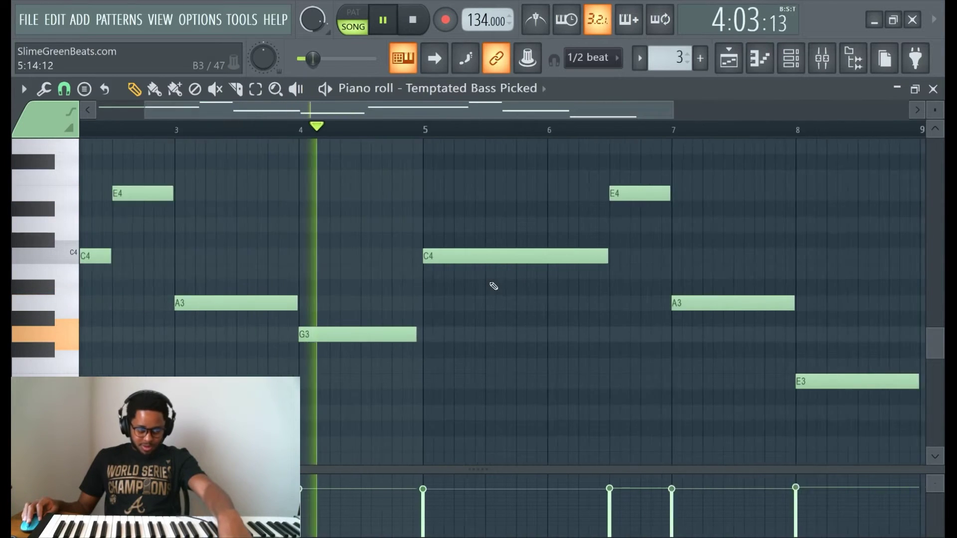
scroll(280, 274, down, 2)
scroll(196, 237, up, 3)
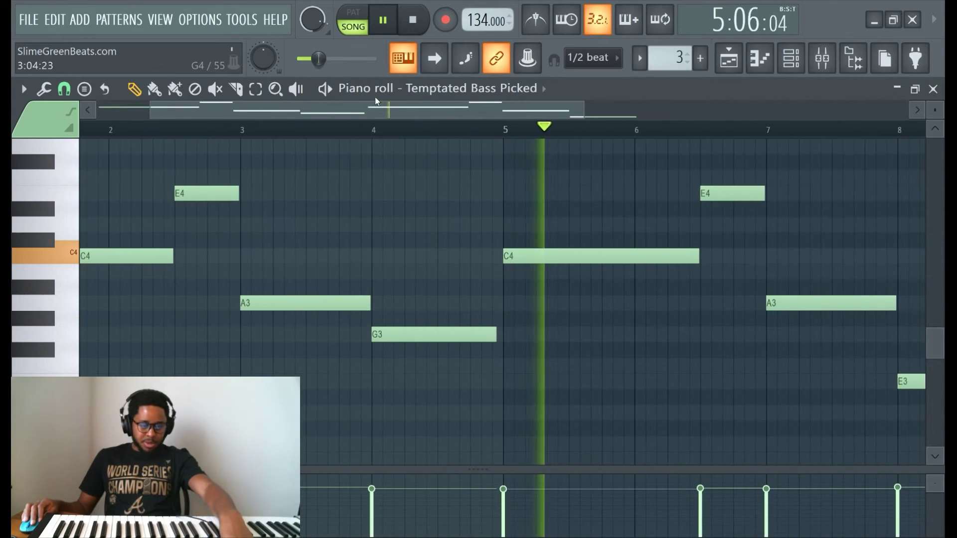
scroll(261, 208, left, 2)
scroll(284, 250, up, 4)
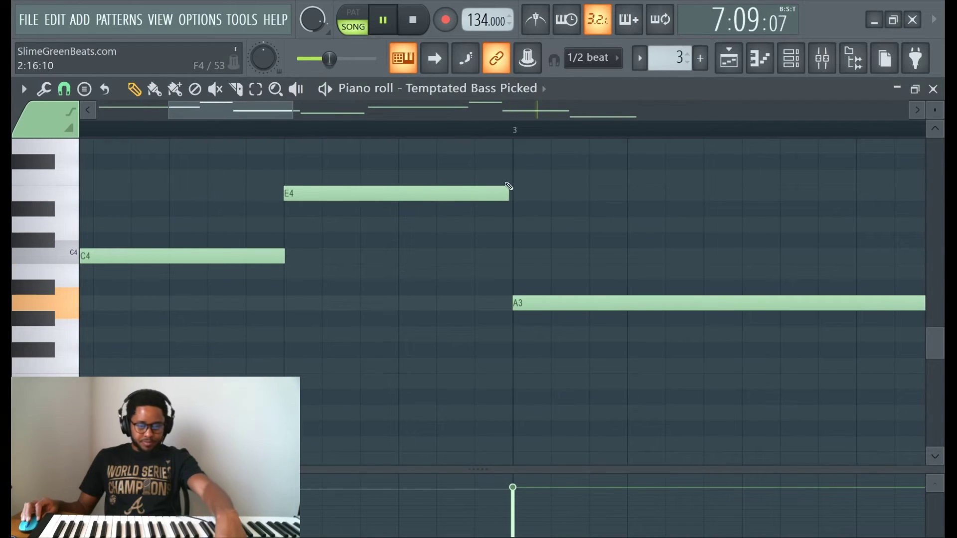
scroll(508, 186, down, 4)
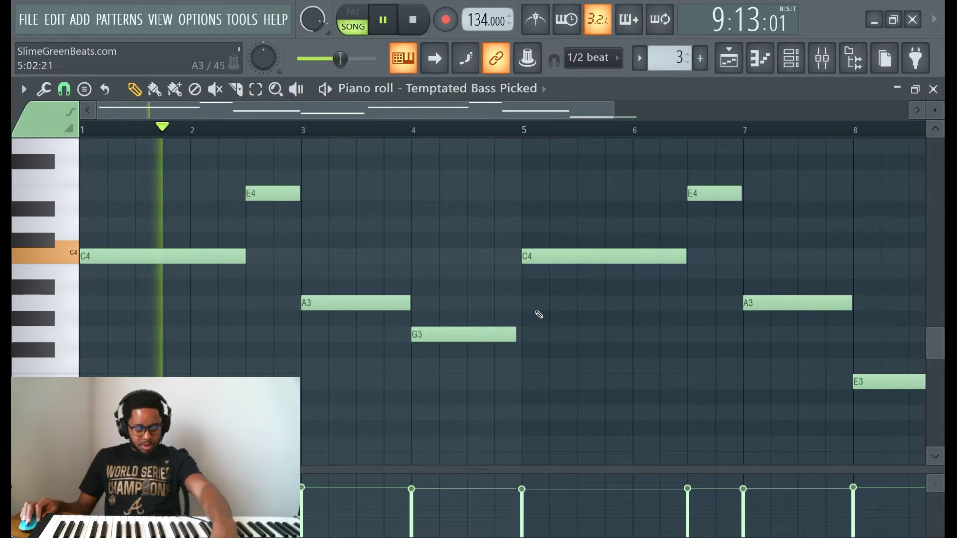
Randomize all bass note velocities with VEL on and PAN randomization turned off.
key(ctrl+a)
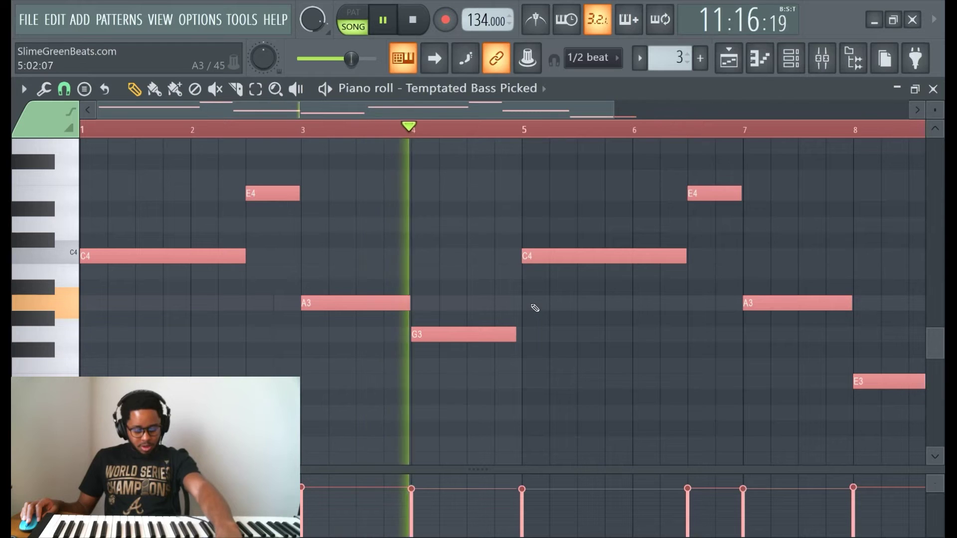
key(alt+r)
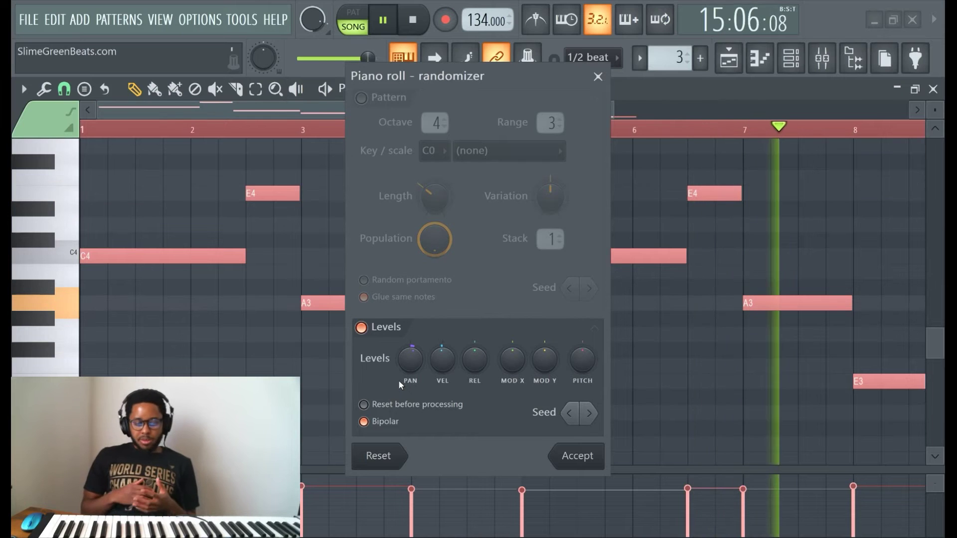
mouse_move(410, 359)
mouse_down()
mouse_move(410, 379)
mouse_move(414, 359)
mouse_up()
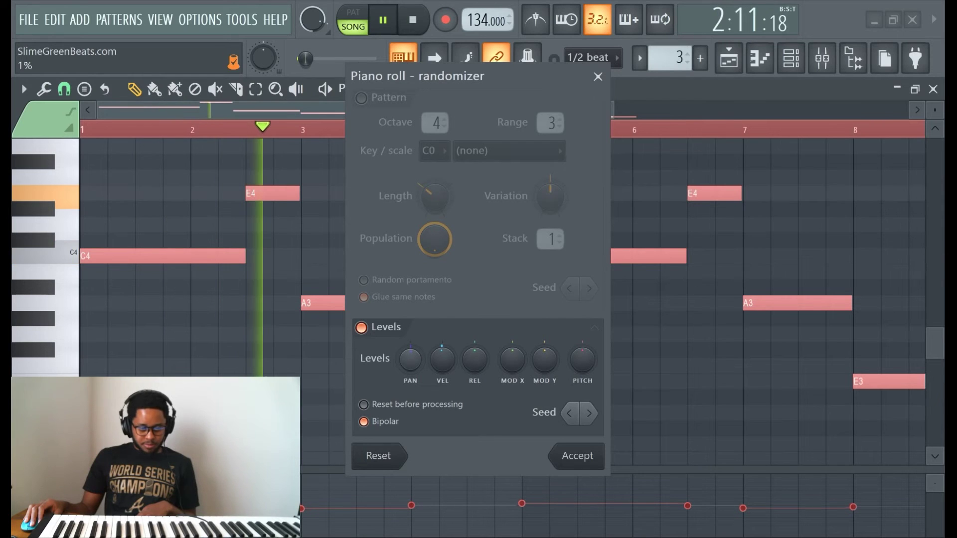
drag(413, 358, 414, 359)
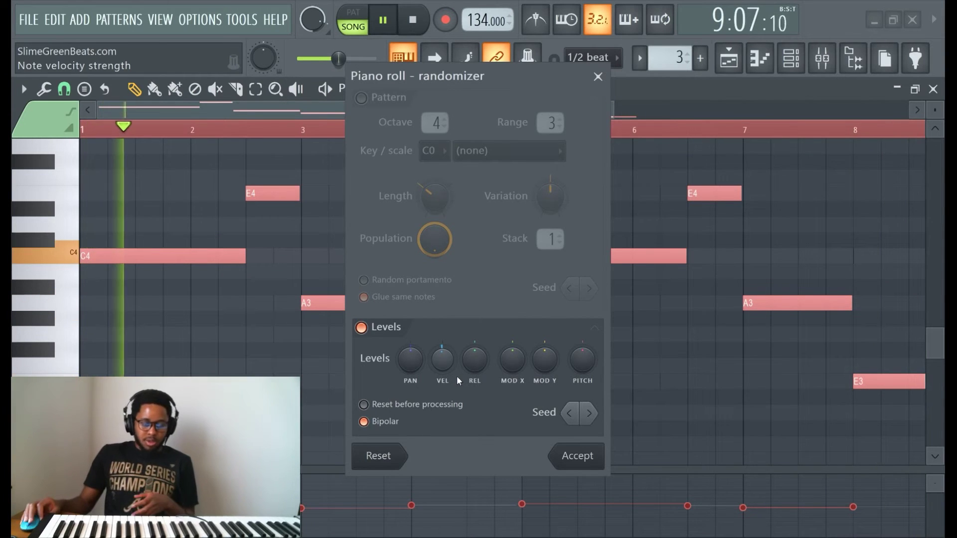
click(577, 456)
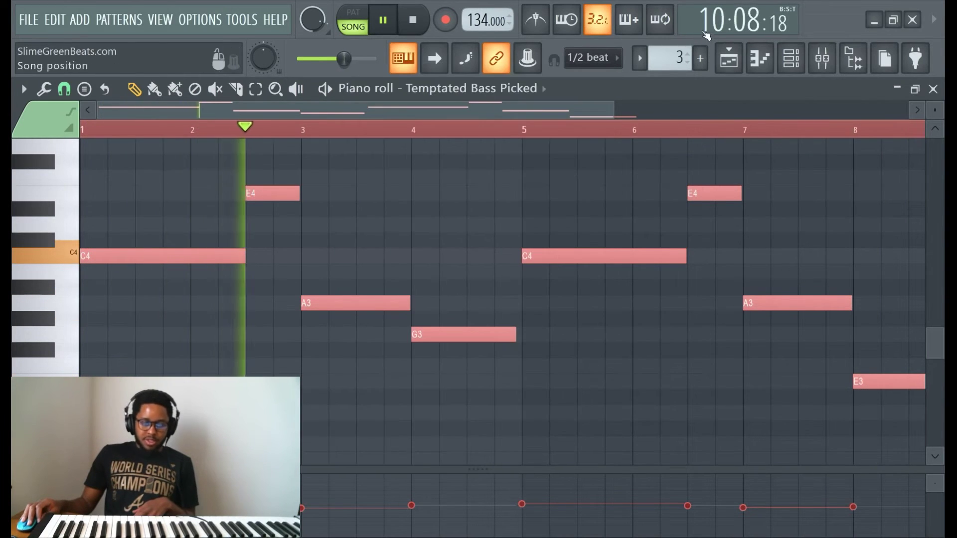
Open Fruity parametric EQ 2 on the 808 mixer track.
click(729, 59)
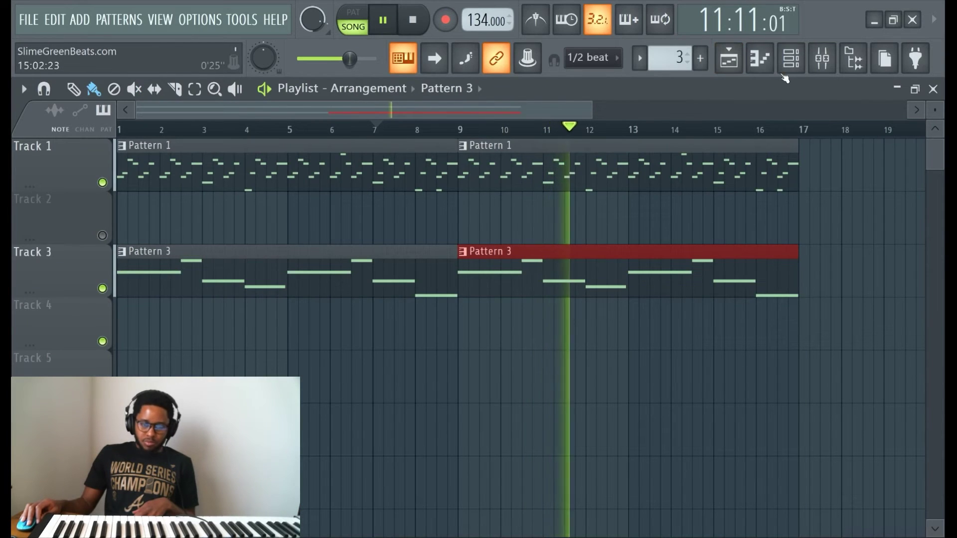
click(822, 58)
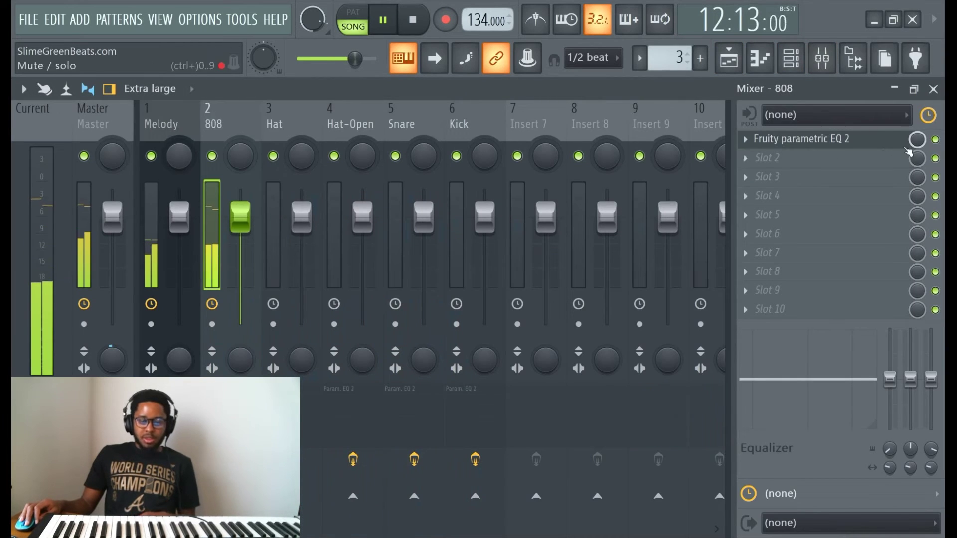
click(851, 140)
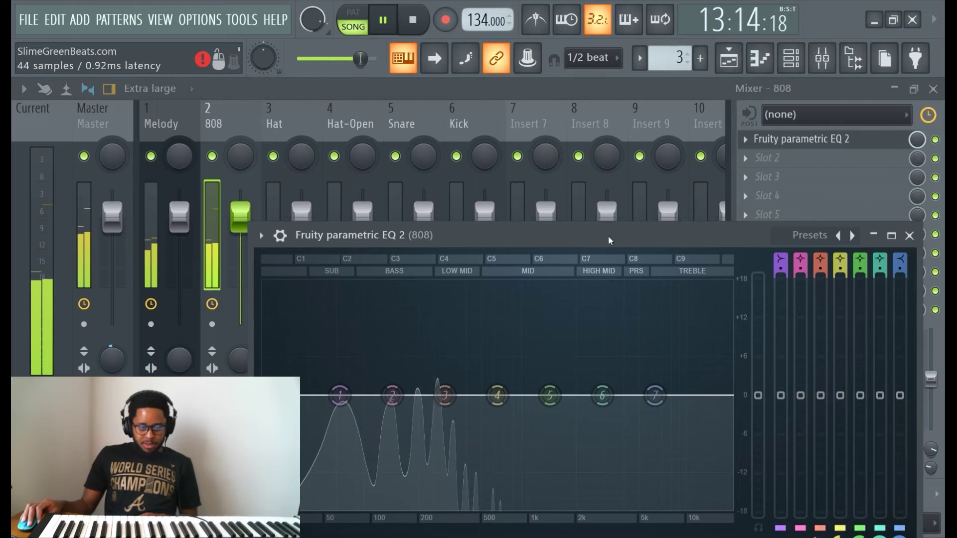
drag(609, 241, 651, 140)
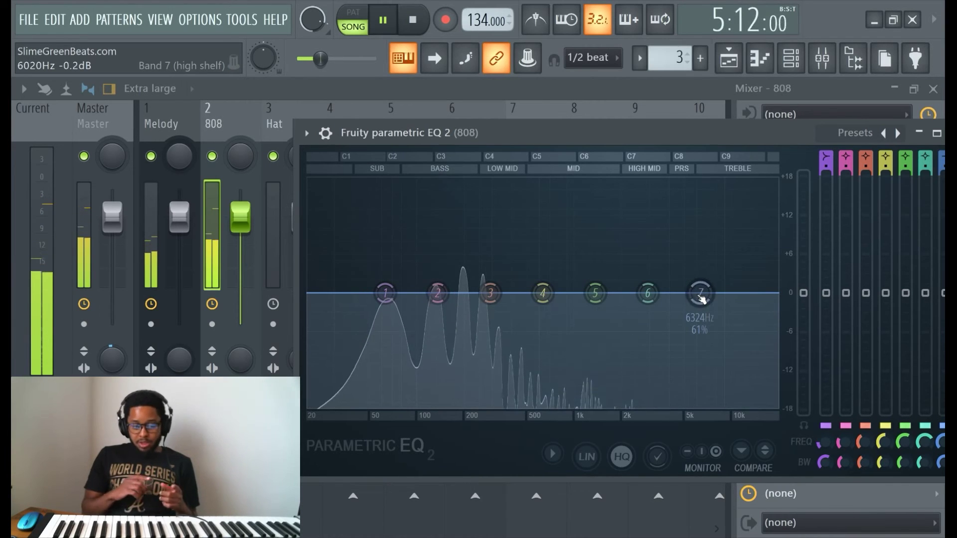
Cut the highs above about 3.6 kHz and dip about 8.7 dB near 1237 Hz.
drag(700, 293, 482, 404)
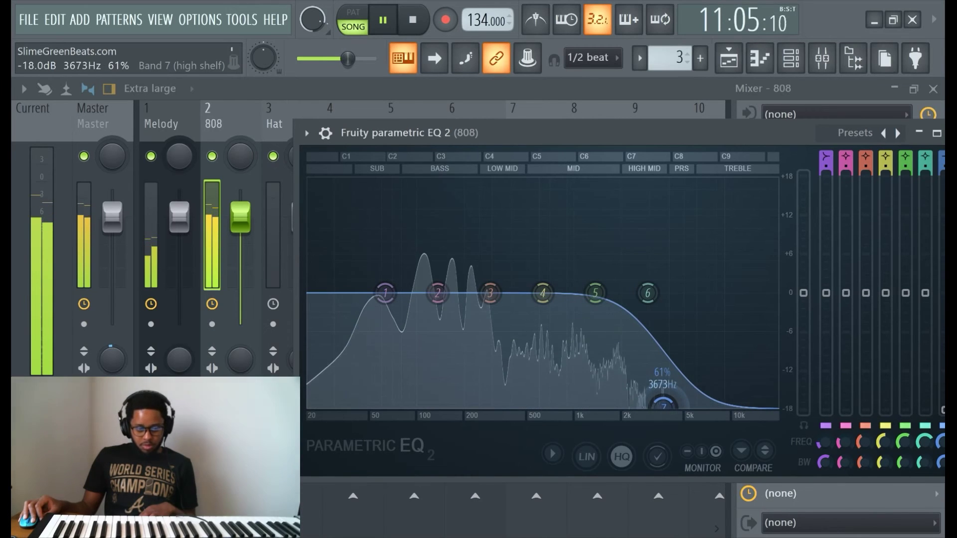
drag(663, 405, 662, 405)
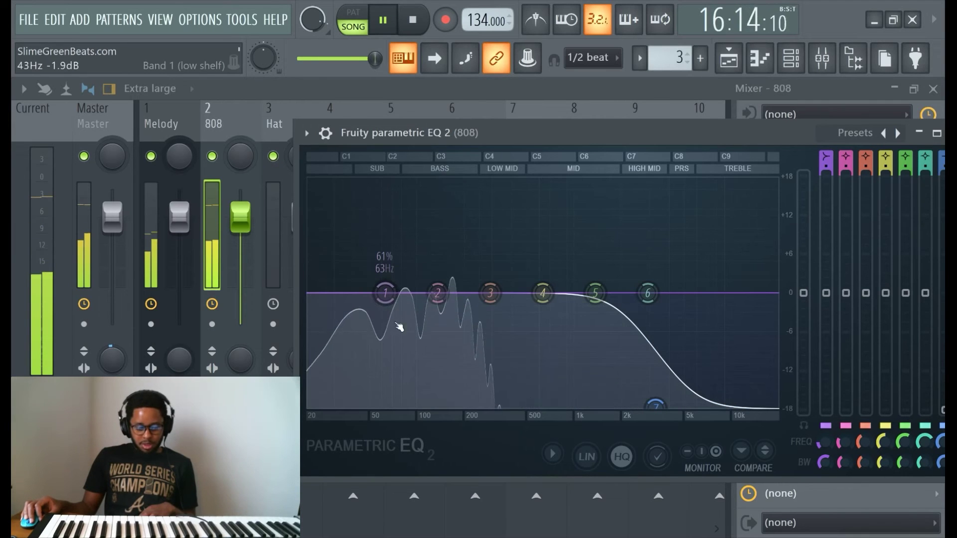
drag(595, 293, 585, 351)
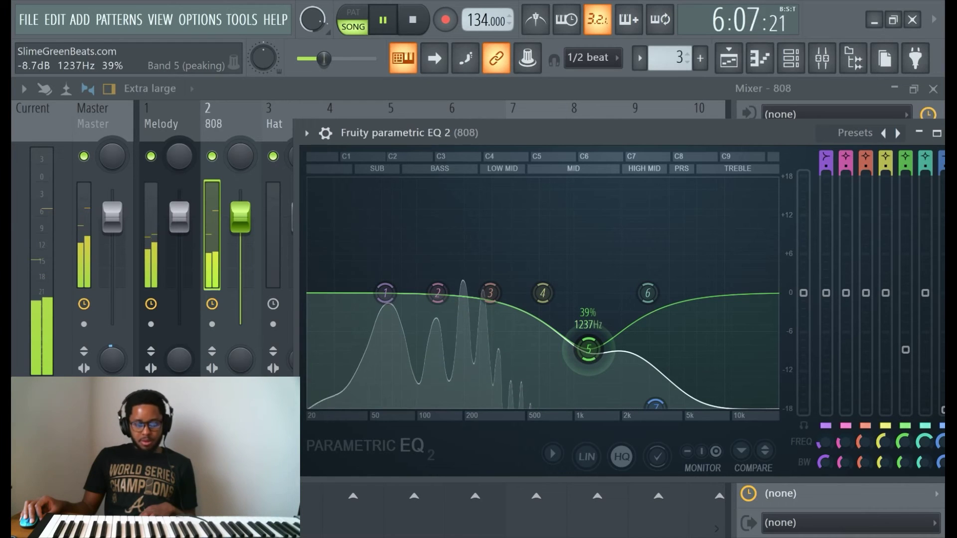
scroll(589, 348, down, 3)
Load Fruity Fast Dist into the 808's second slot and try its overdrive presets.
click(702, 100)
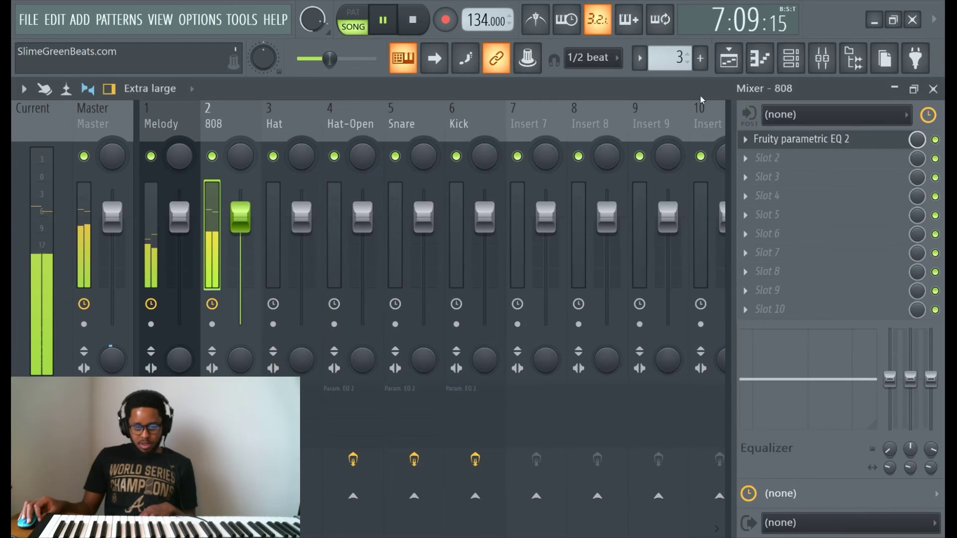
click(796, 159)
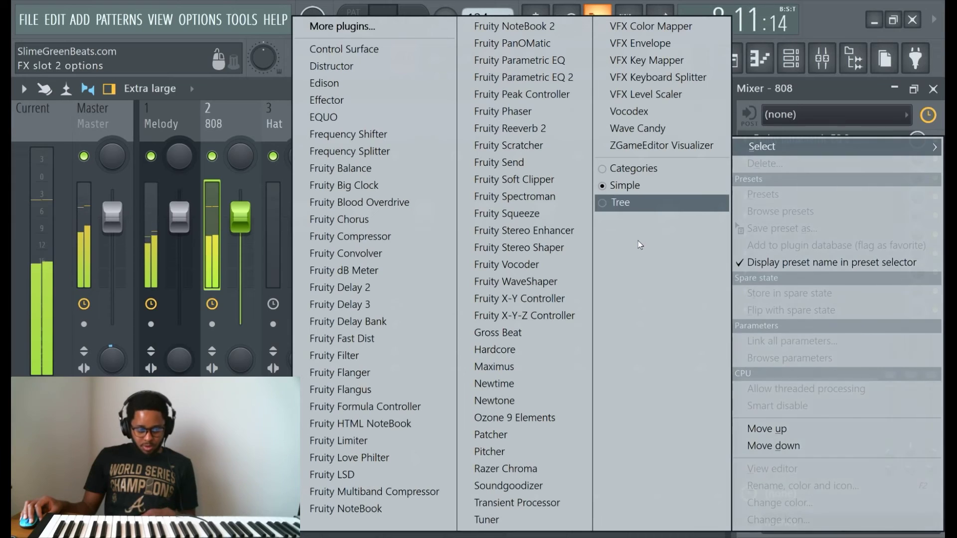
click(342, 339)
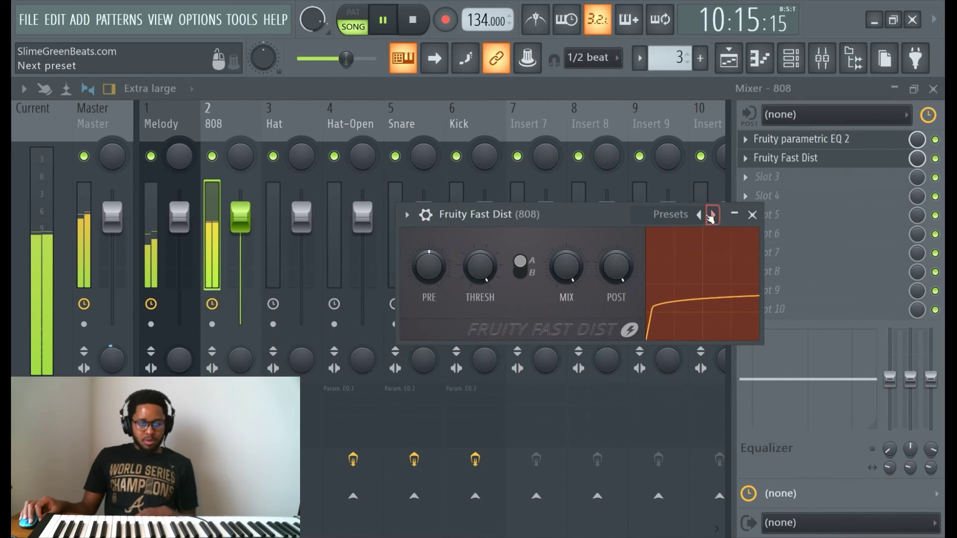
click(662, 219)
click(697, 280)
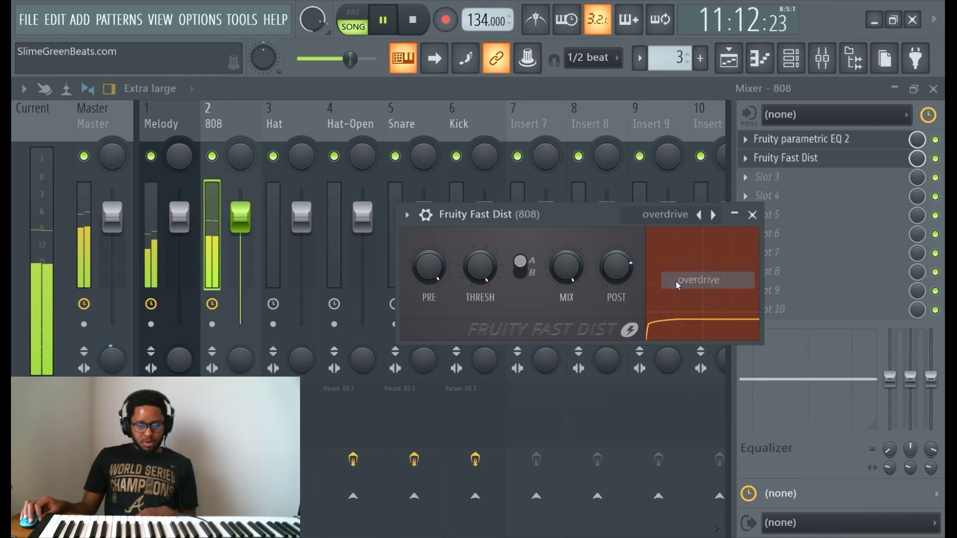
click(678, 216)
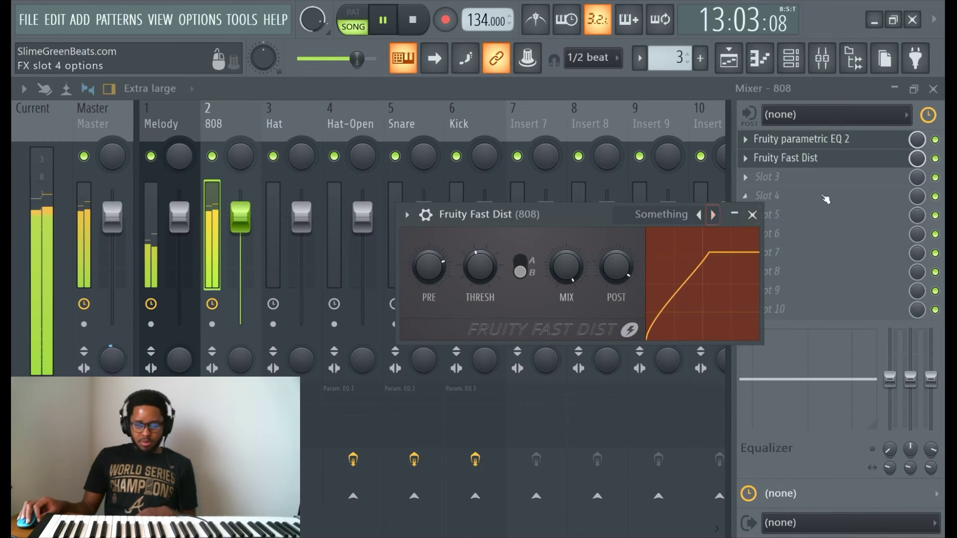
Switch off the distortion and load Fruity Convolver into the third slot.
click(935, 159)
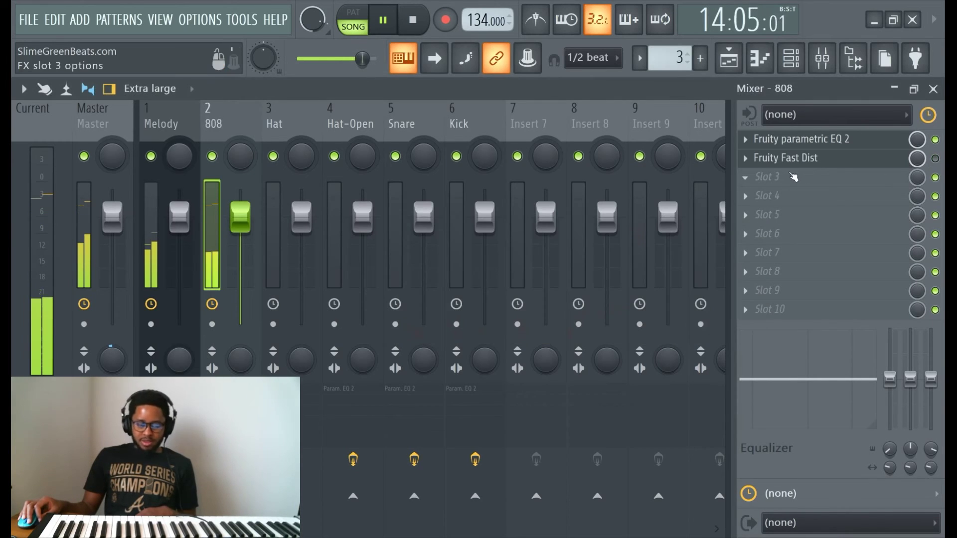
click(774, 181)
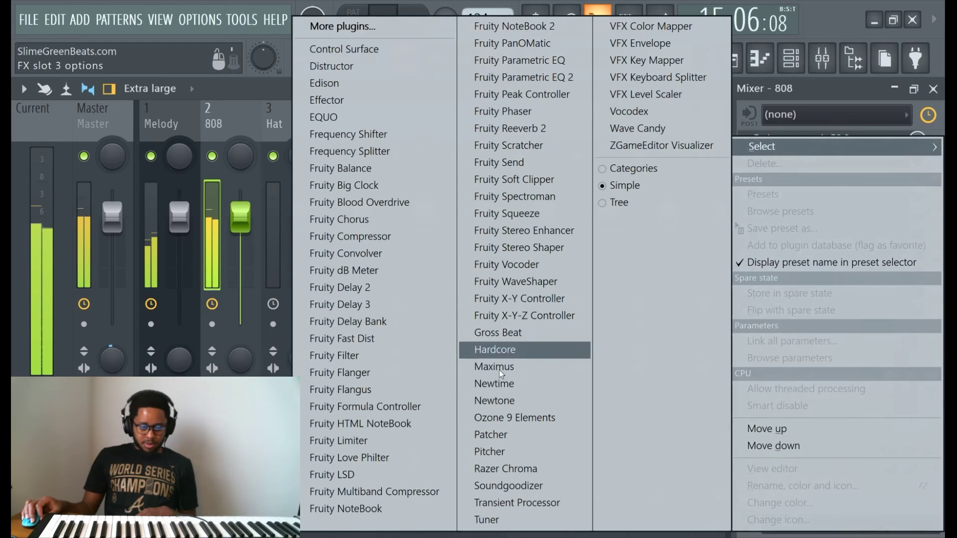
click(379, 254)
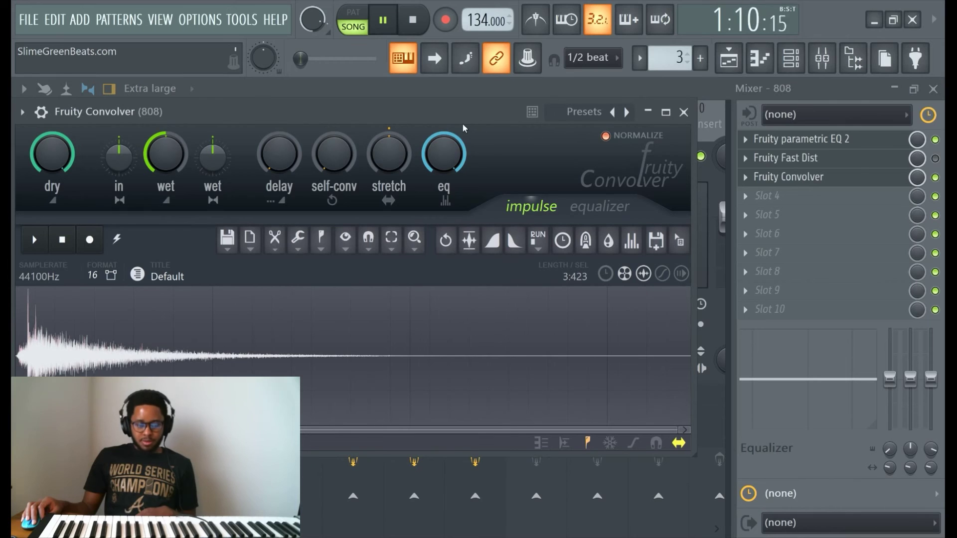
Close the Fruity Convolver window and return to the playlist arrangement.
drag(458, 109, 727, 181)
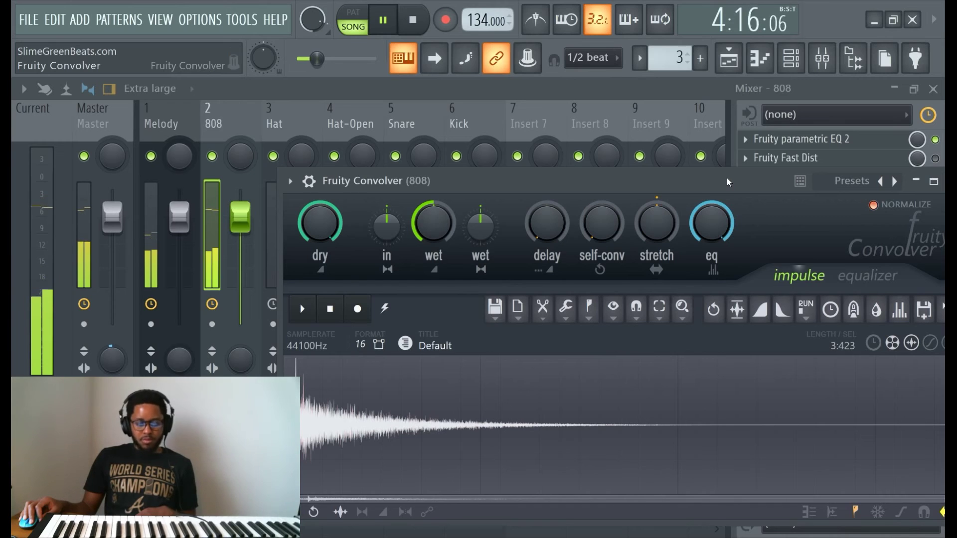
key(Escape)
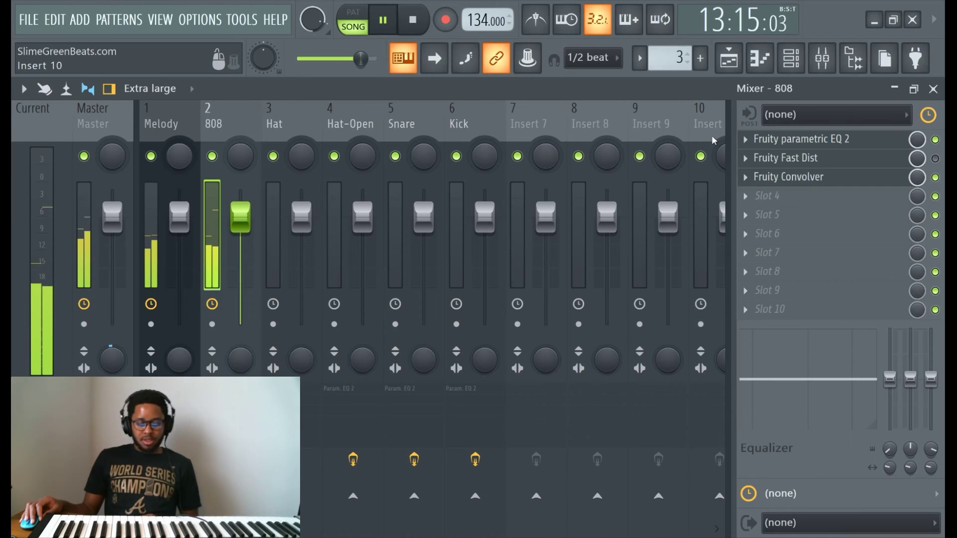
click(729, 64)
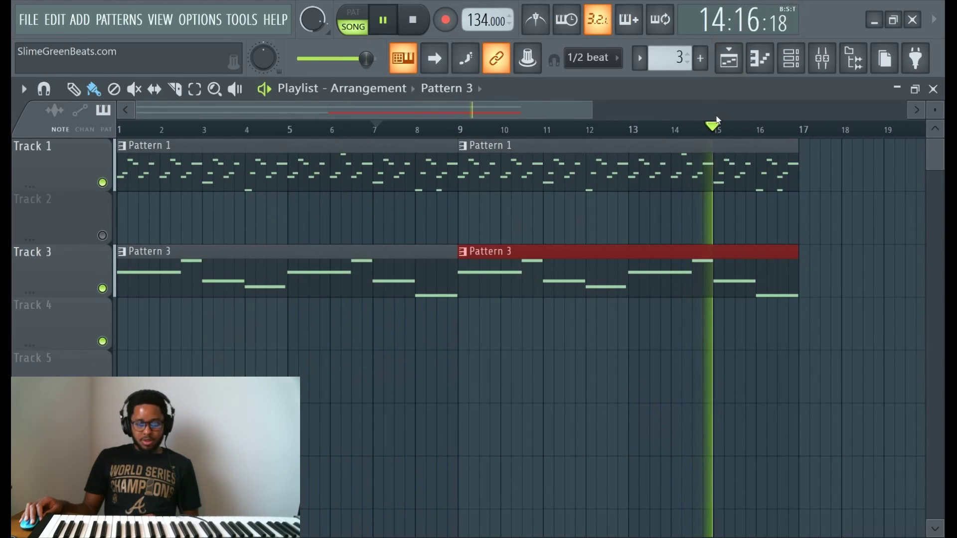